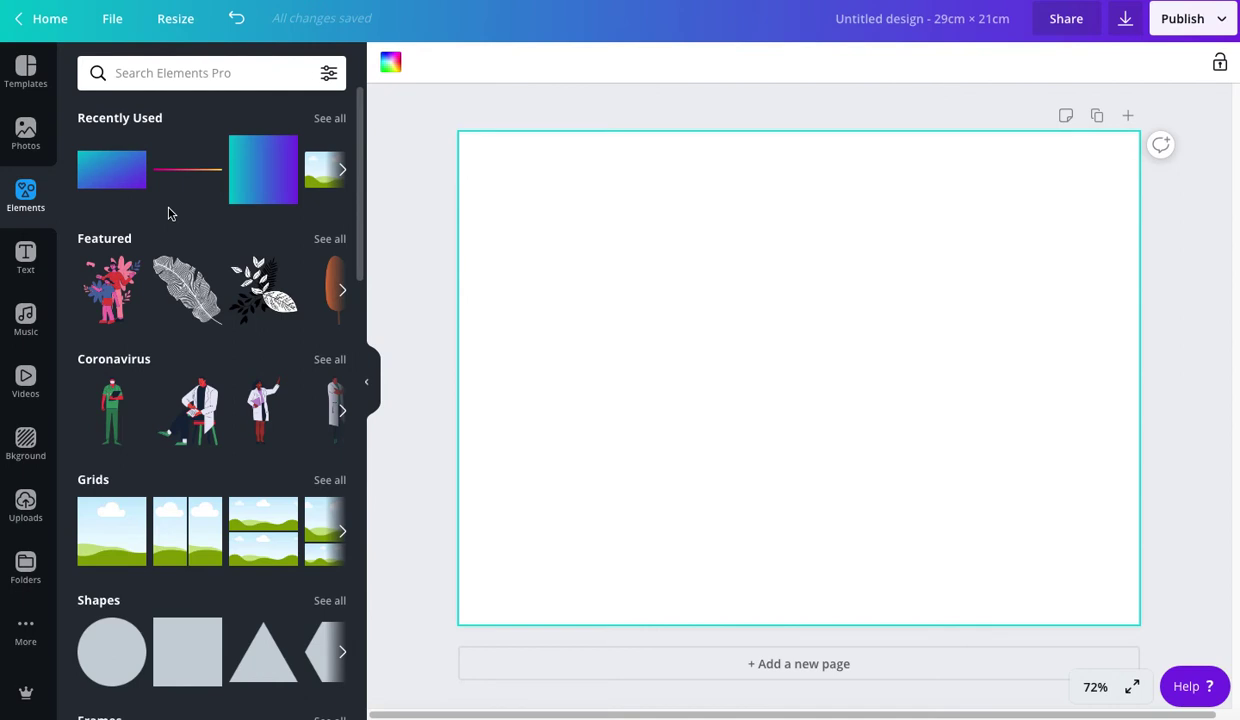
# Step: Browse the Elements categories, then add a grey rectangle to the blank page with R
pyautogui.moveTo(239, 203)
pyautogui.scroll(-1, 155, 457)
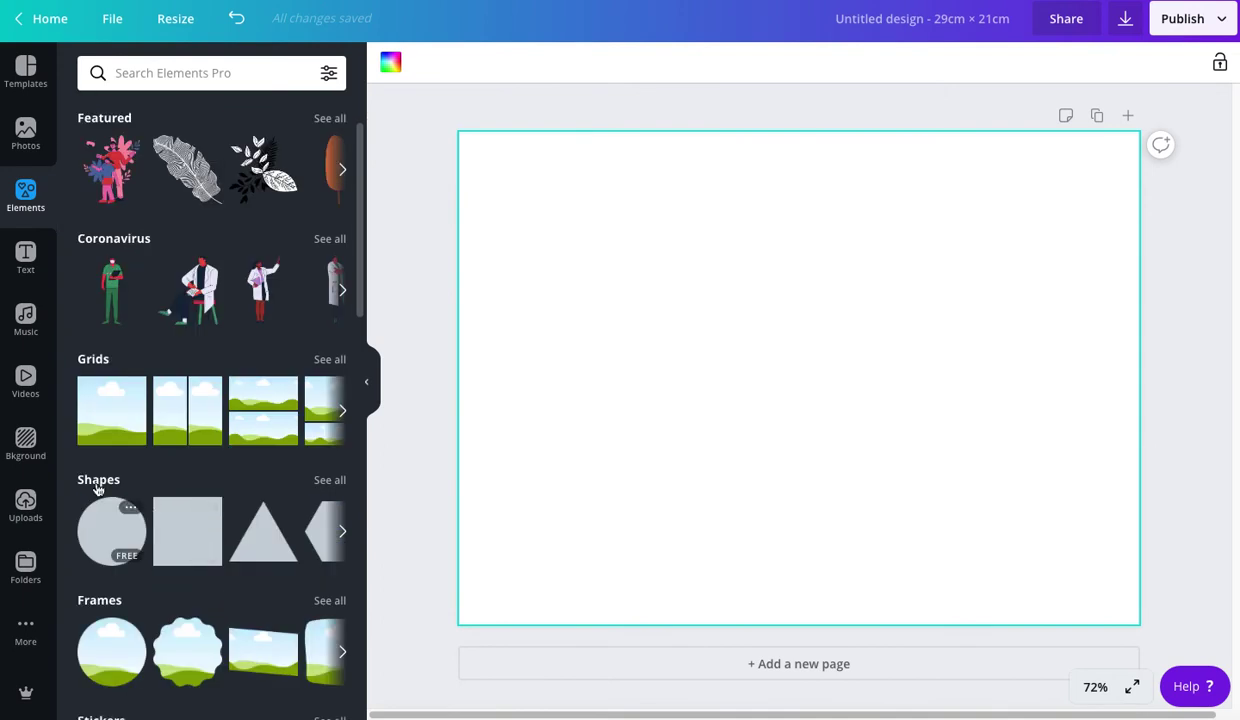
pyautogui.scroll(-3, 143, 570)
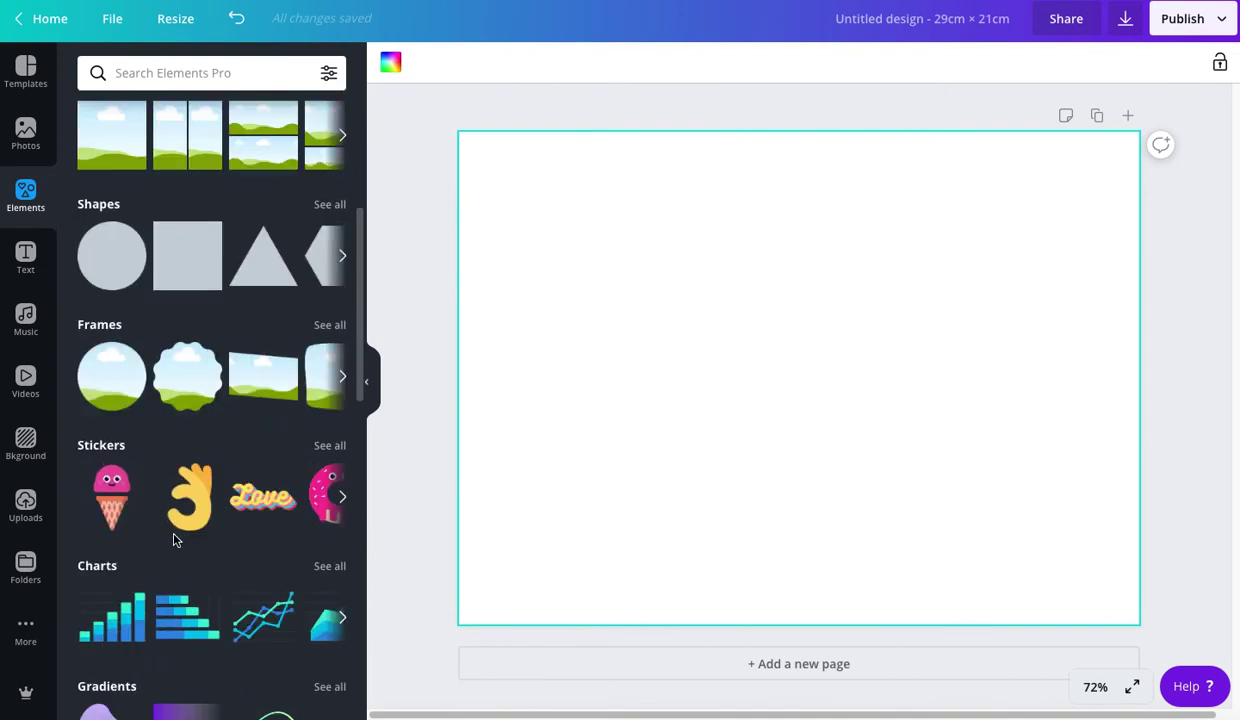
pyautogui.moveTo(163, 516)
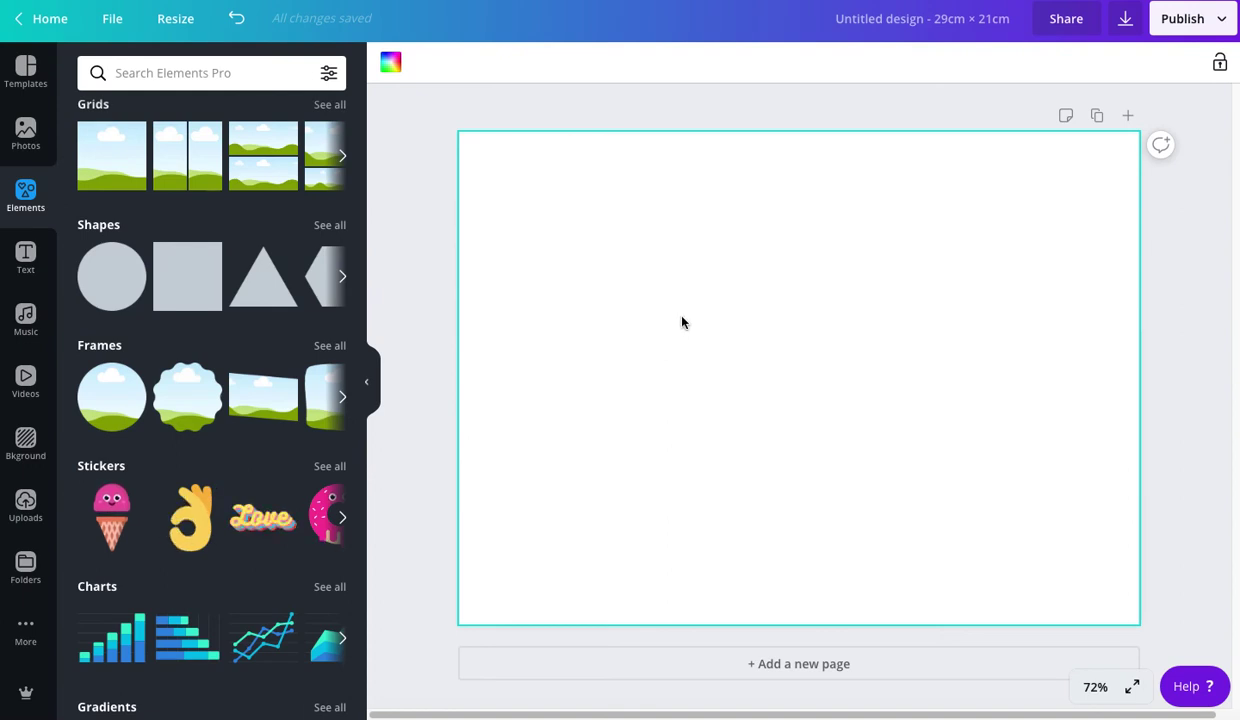
pyautogui.press('r')
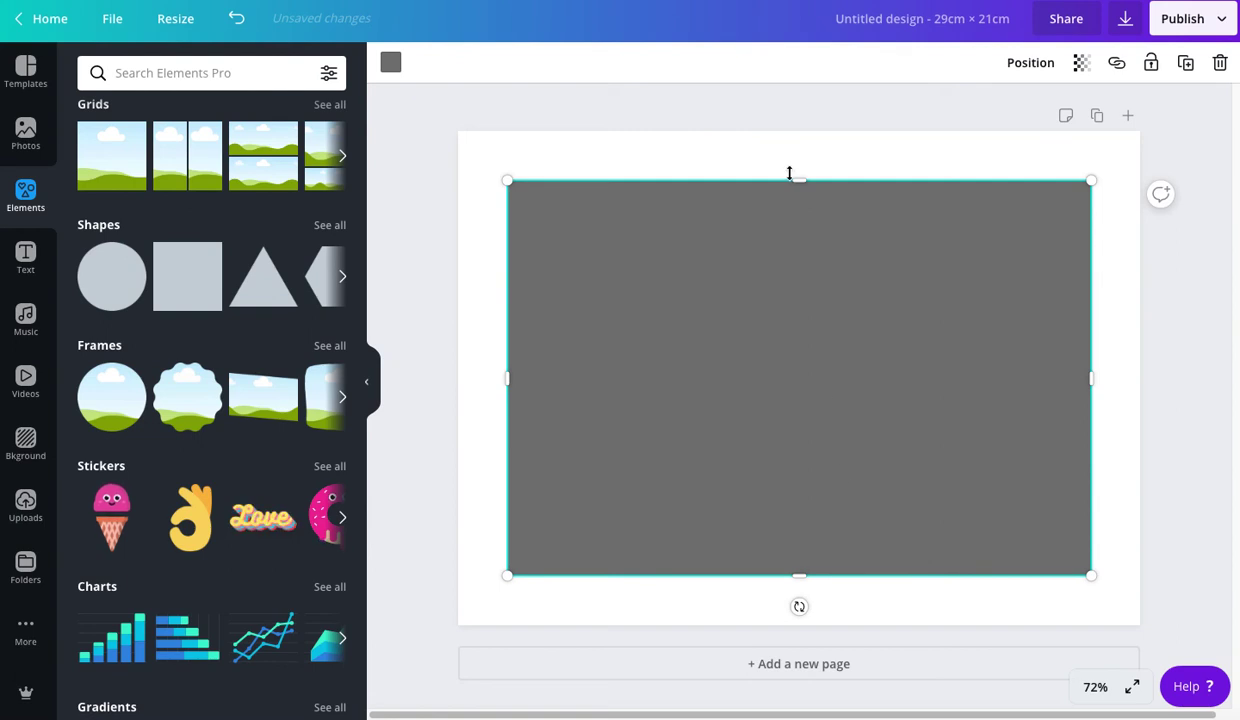
# Step: Squash the grey rectangle into a wide strip and move it near the page top
pyautogui.click(799, 305)
pyautogui.moveTo(799, 305); pyautogui.dragTo(797, 492)
pyautogui.moveTo(797, 440); pyautogui.dragTo(796, 231)
# Step: Add a circle on the left, a line to its right, and a 'Your paragraph text' box
pyautogui.press('c')
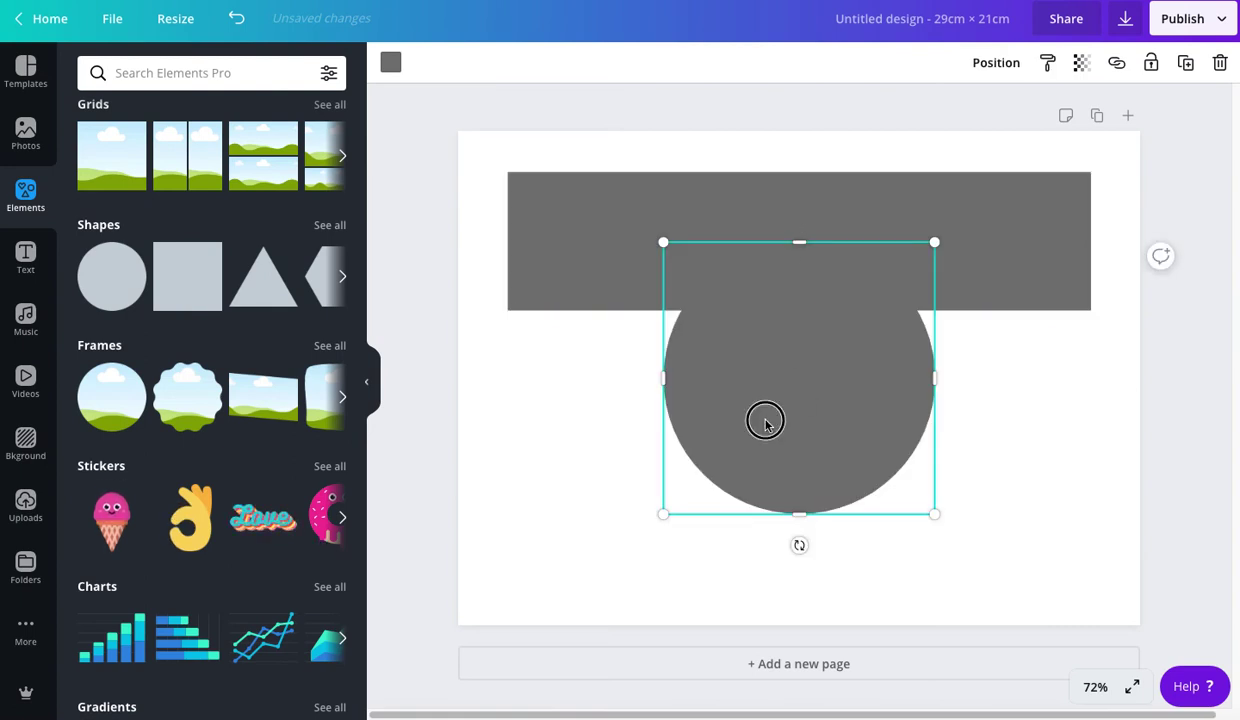
pyautogui.moveTo(764, 418); pyautogui.dragTo(606, 475)
pyautogui.click(883, 446)
pyautogui.press('l')
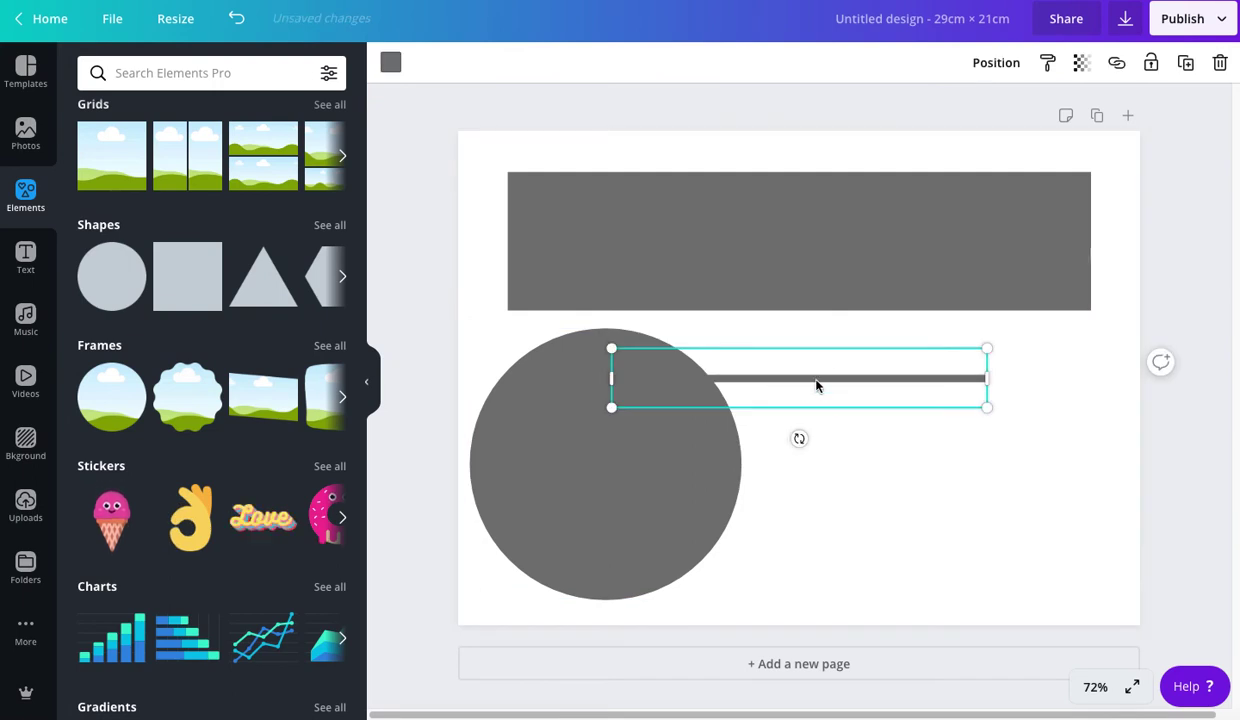
pyautogui.moveTo(816, 385); pyautogui.dragTo(958, 356)
pyautogui.click(916, 483)
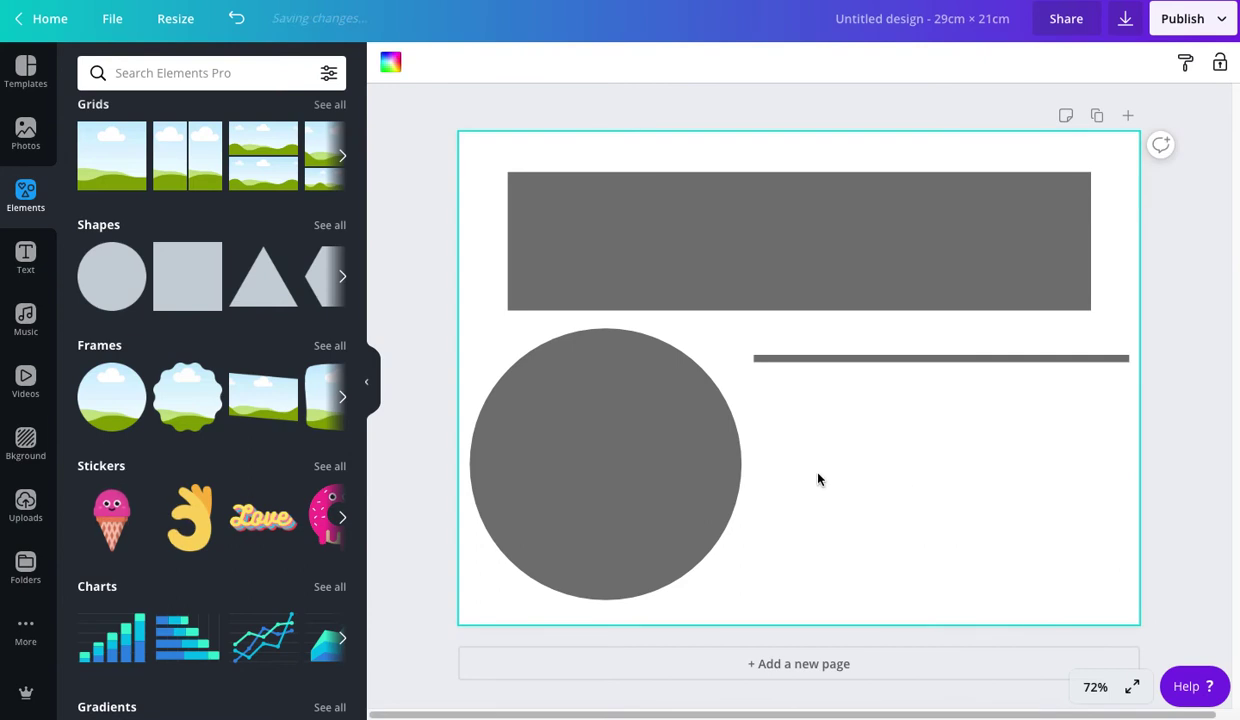
pyautogui.press('t')
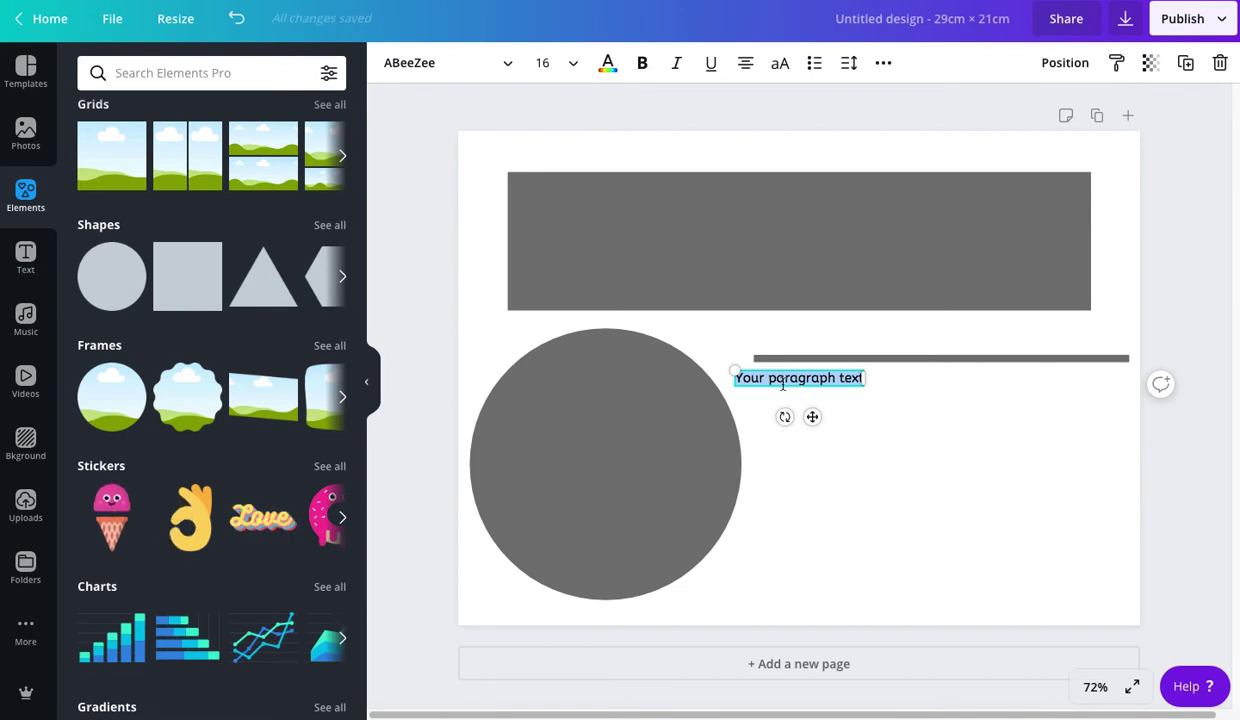
pyautogui.click(869, 464)
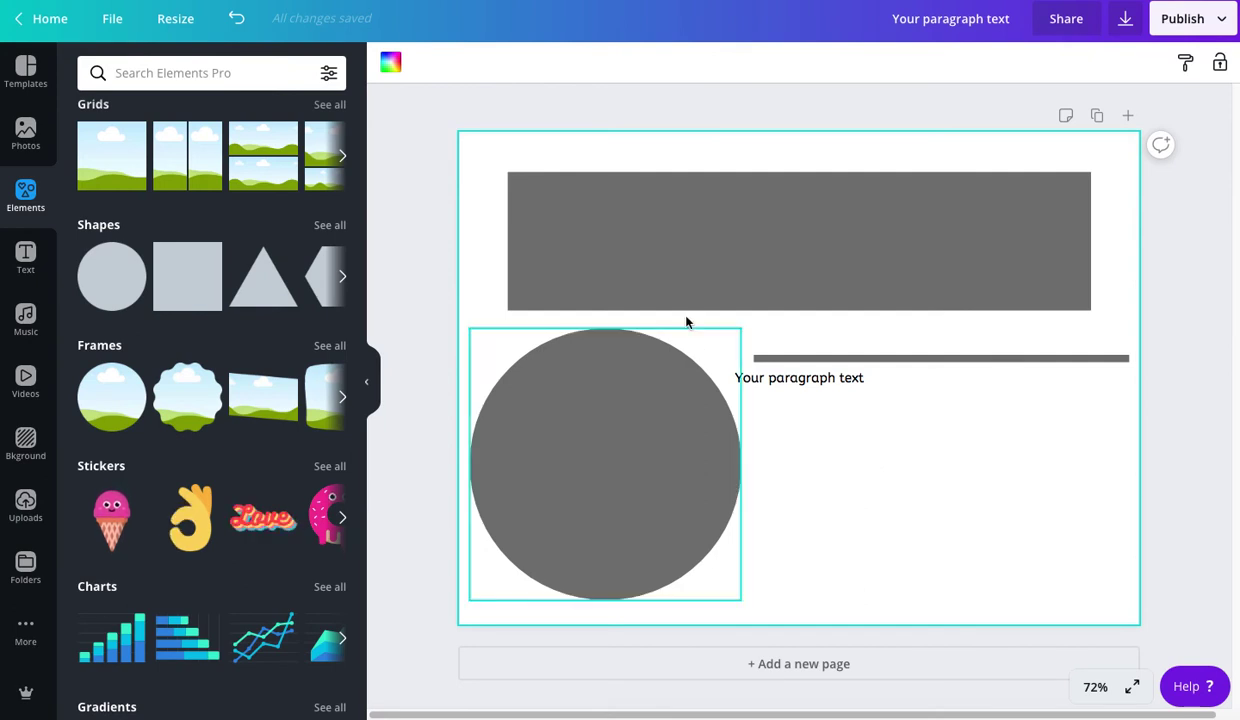
# Step: Delete the grey circle and the paragraph text box
pyautogui.click(670, 449)
pyautogui.press('Delete')
pyautogui.click(812, 381)
pyautogui.press('Delete')
# Step: Centre the grey line horizontally and stretch it to about 17.8 wide
pyautogui.moveTo(755, 401); pyautogui.dragTo(706, 410)
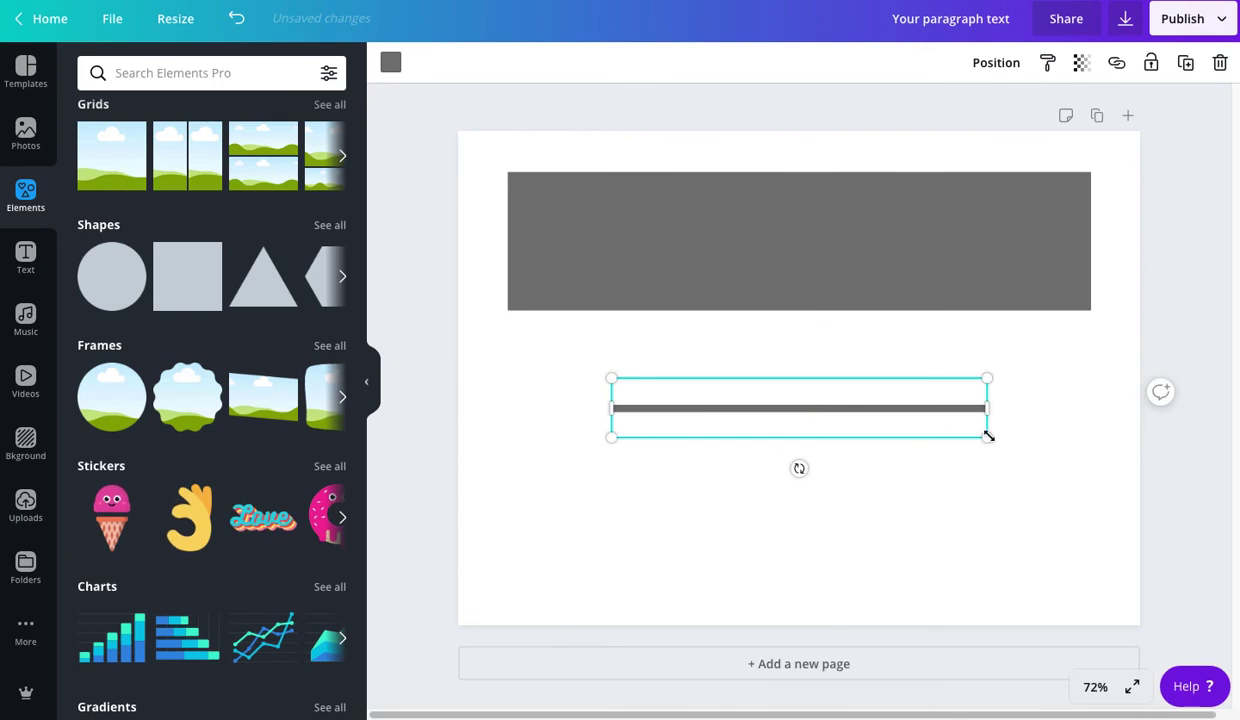
pyautogui.moveTo(988, 436); pyautogui.dragTo(697, 386)
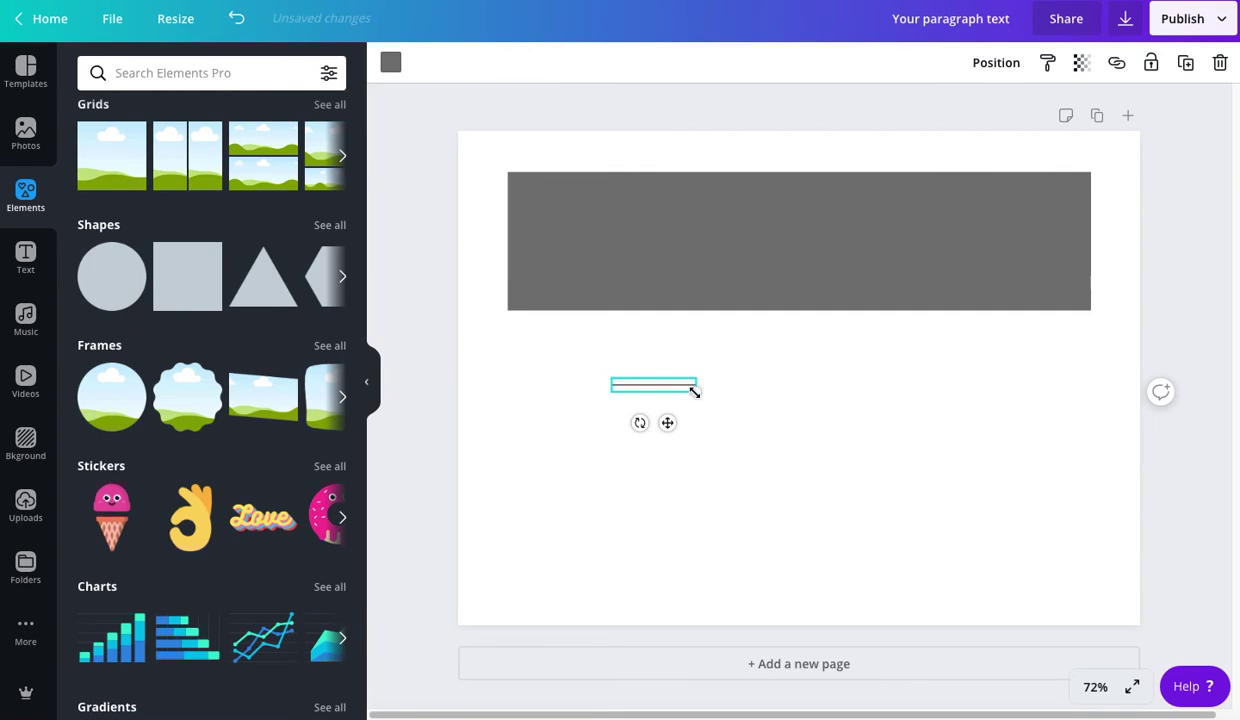
pyautogui.moveTo(696, 393); pyautogui.dragTo(1039, 444)
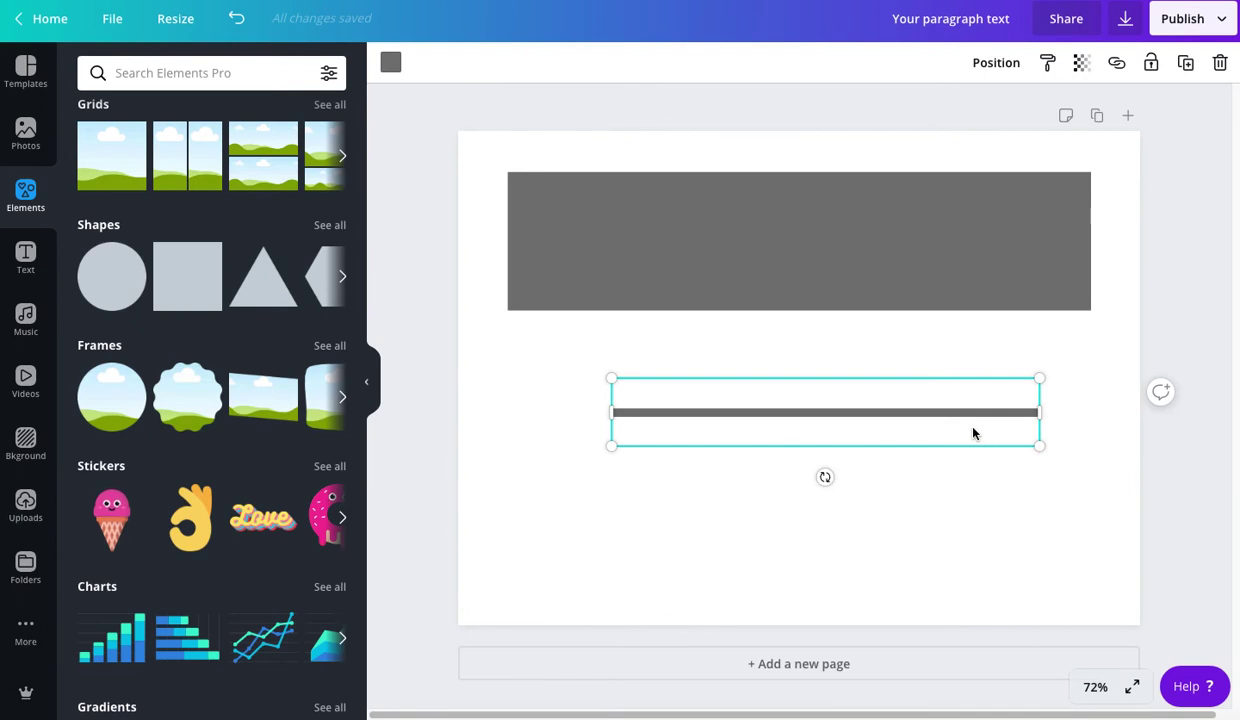
# Step: Delete the line, nudge the grey bar slightly down, and reduce its height to 3
pyautogui.press('Delete')
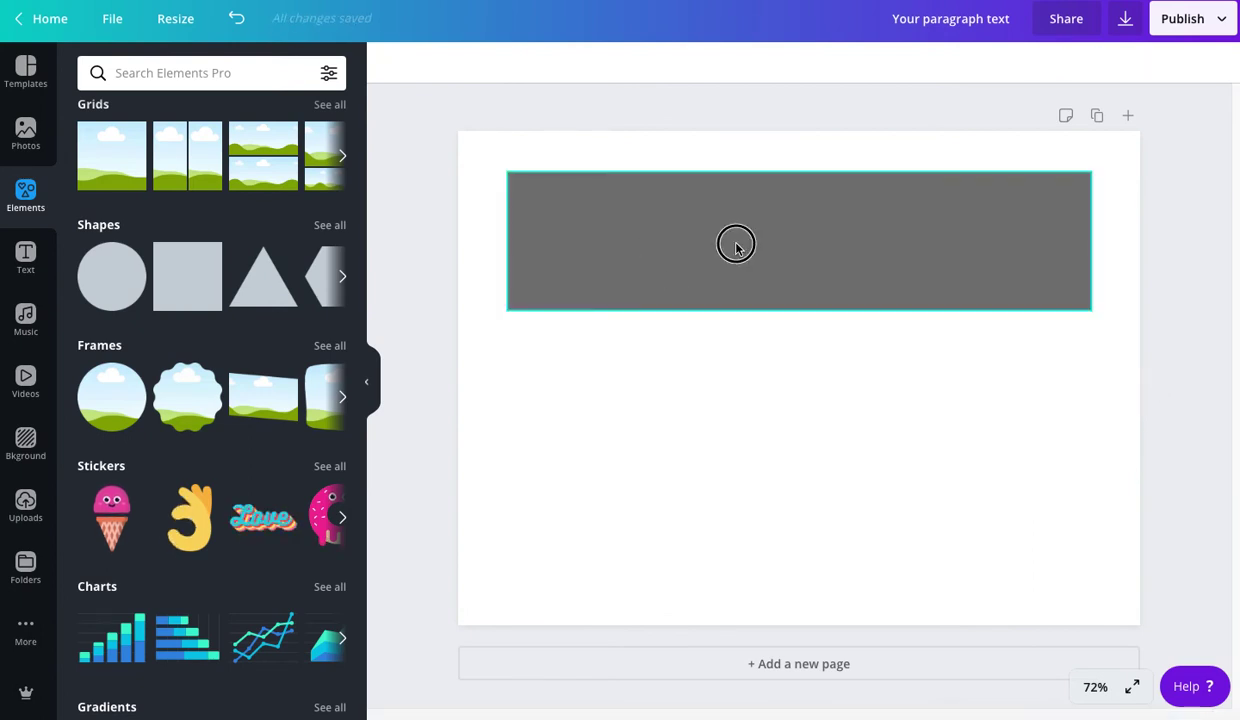
pyautogui.click(736, 249)
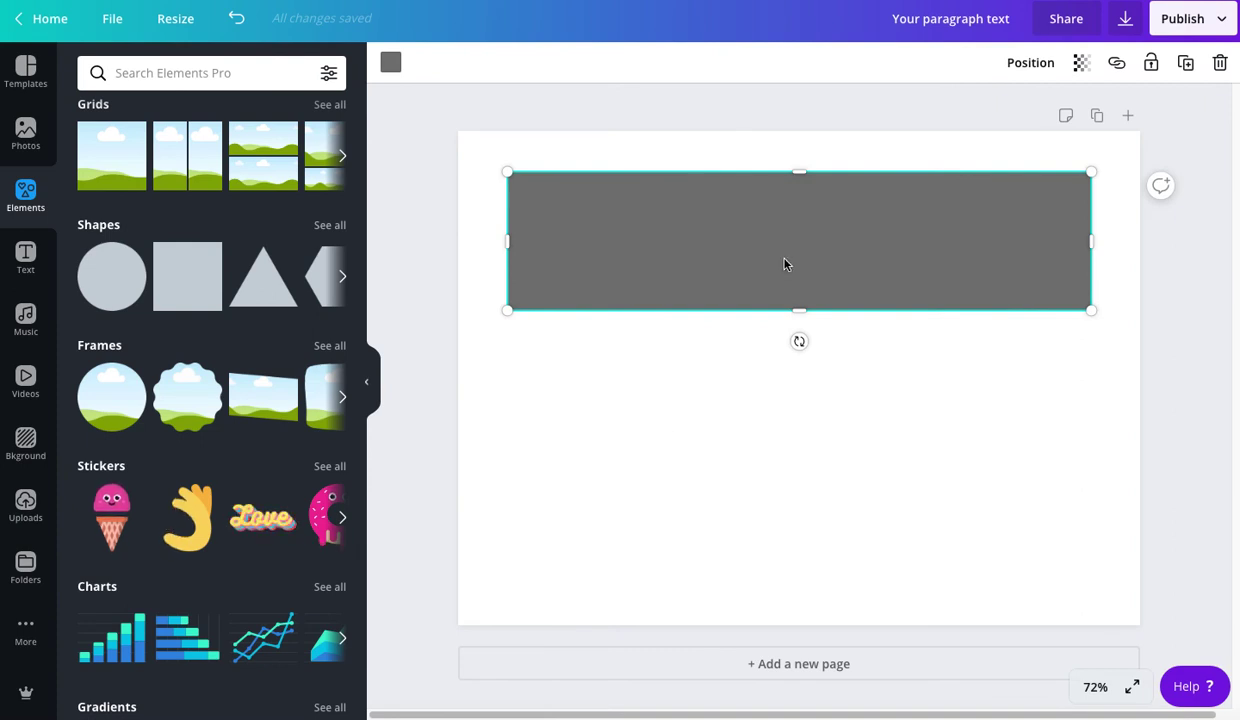
pyautogui.click(813, 264)
pyautogui.moveTo(813, 264); pyautogui.dragTo(785, 270)
pyautogui.moveTo(794, 346); pyautogui.dragTo(775, 253)
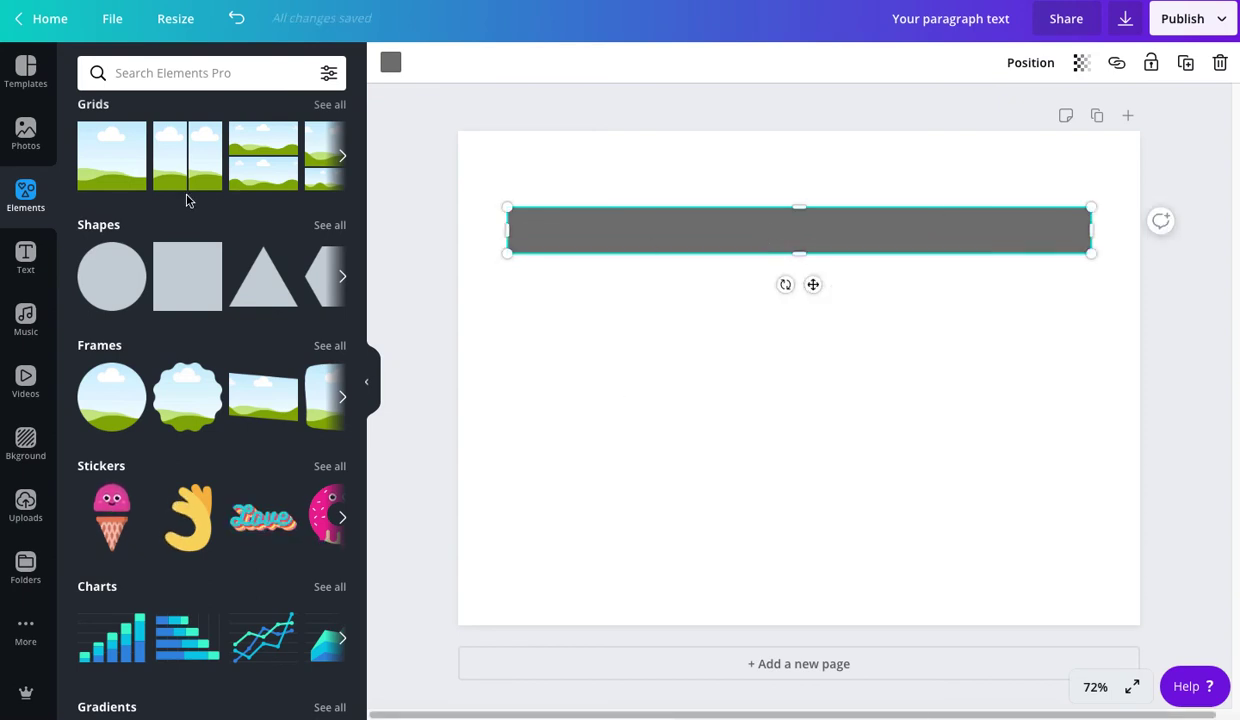
# Step: Colour the bar light aqua and slim it to about 23.7 wide by 0.6 high
pyautogui.click(390, 63)
pyautogui.click(236, 326)
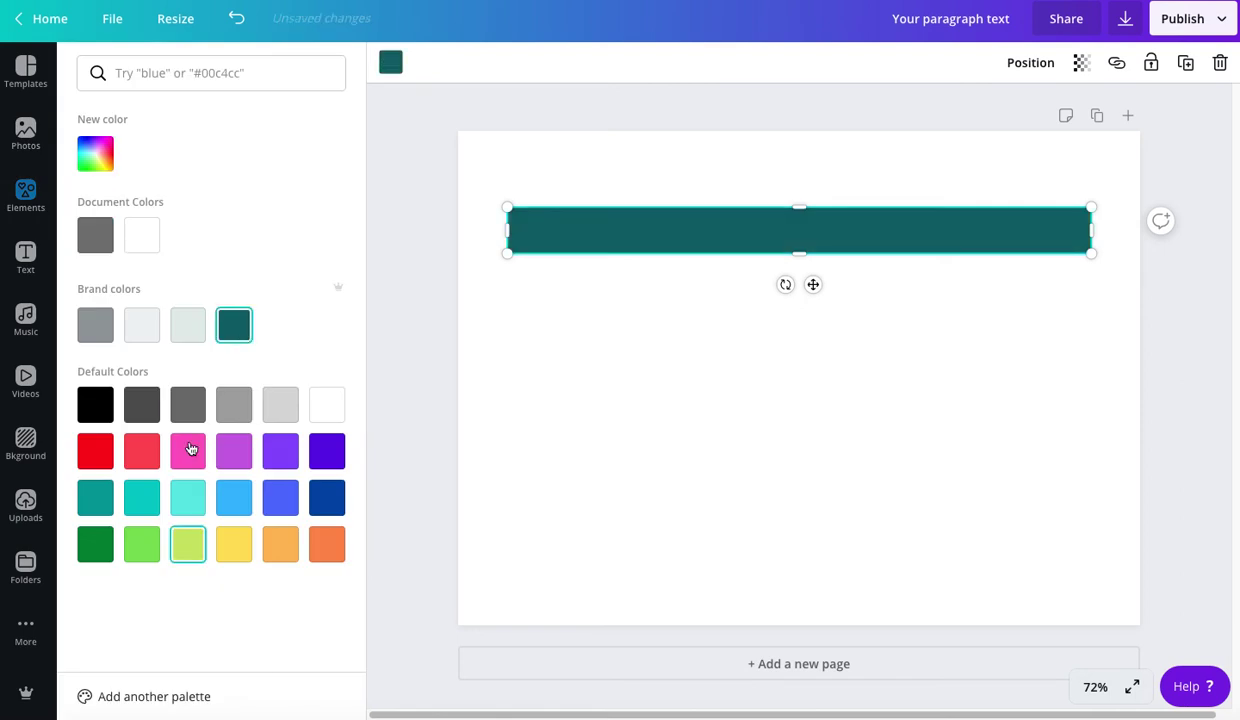
pyautogui.click(141, 500)
pyautogui.click(190, 498)
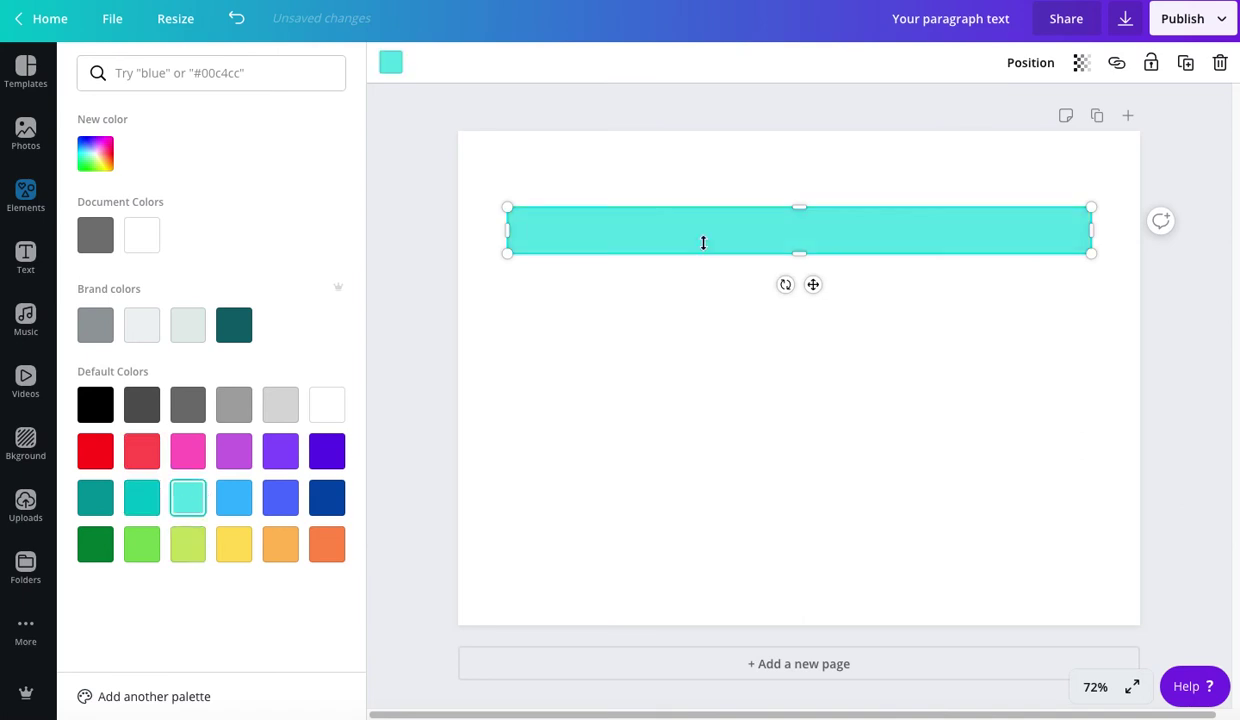
pyautogui.moveTo(799, 257); pyautogui.dragTo(802, 229)
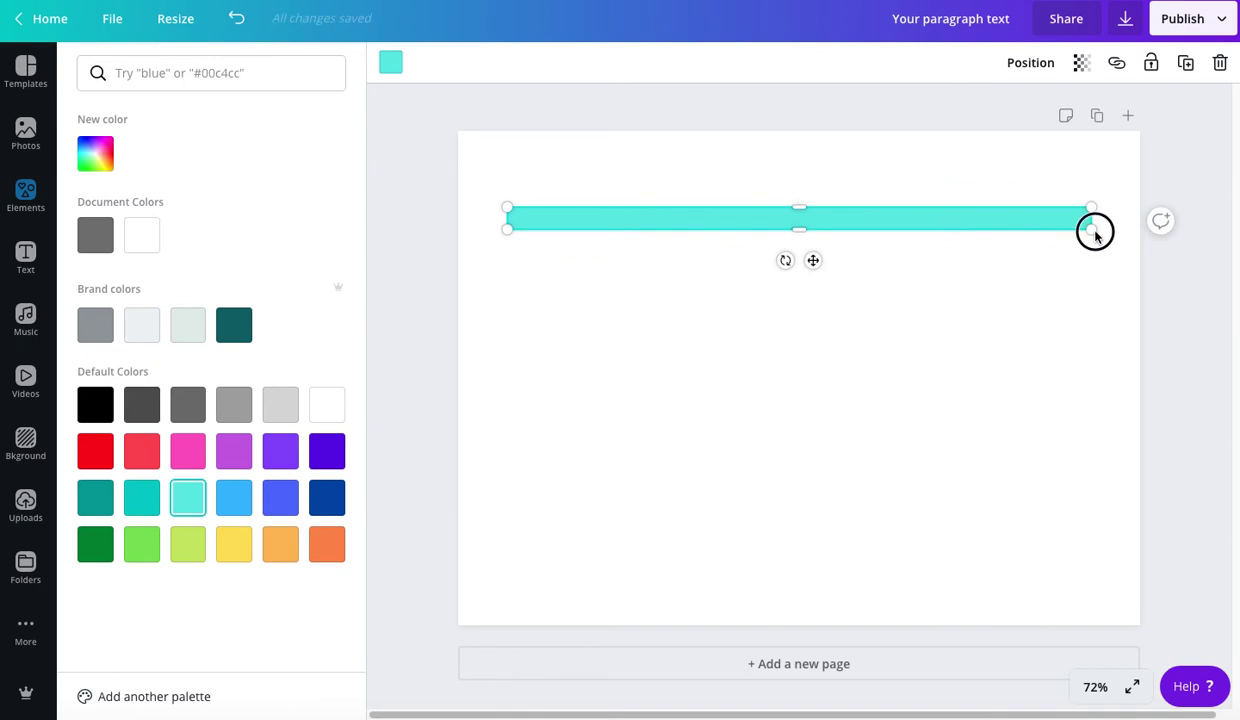
pyautogui.moveTo(1091, 229)
pyautogui.mouseDown()
pyautogui.moveTo(1182, 230)
pyautogui.moveTo(1204, 258)
pyautogui.moveTo(1207, 205)
pyautogui.moveTo(1214, 221)
pyautogui.moveTo(1182, 238)
pyautogui.moveTo(1027, 221)
pyautogui.moveTo(1068, 224)
pyautogui.mouseUp()
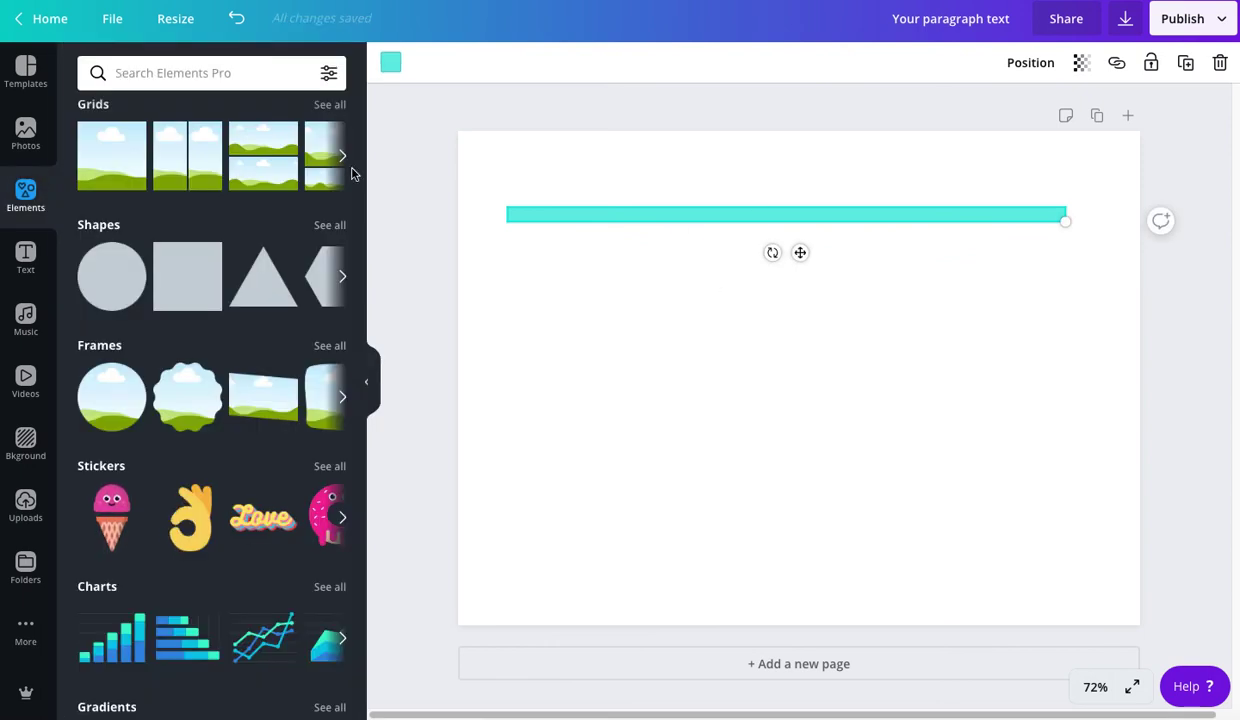
# Step: Add a landscape photo grid and flatten it from the top into a thin full-width strip
pyautogui.click(118, 149)
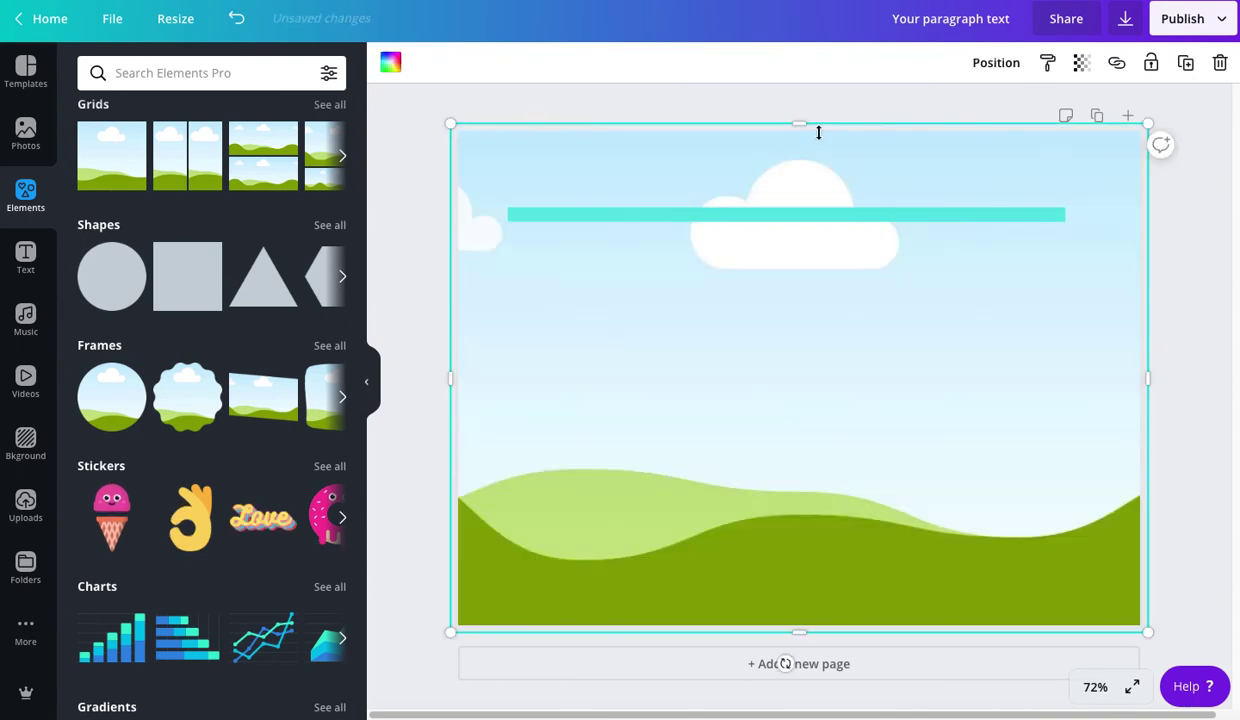
pyautogui.moveTo(800, 122); pyautogui.dragTo(789, 299)
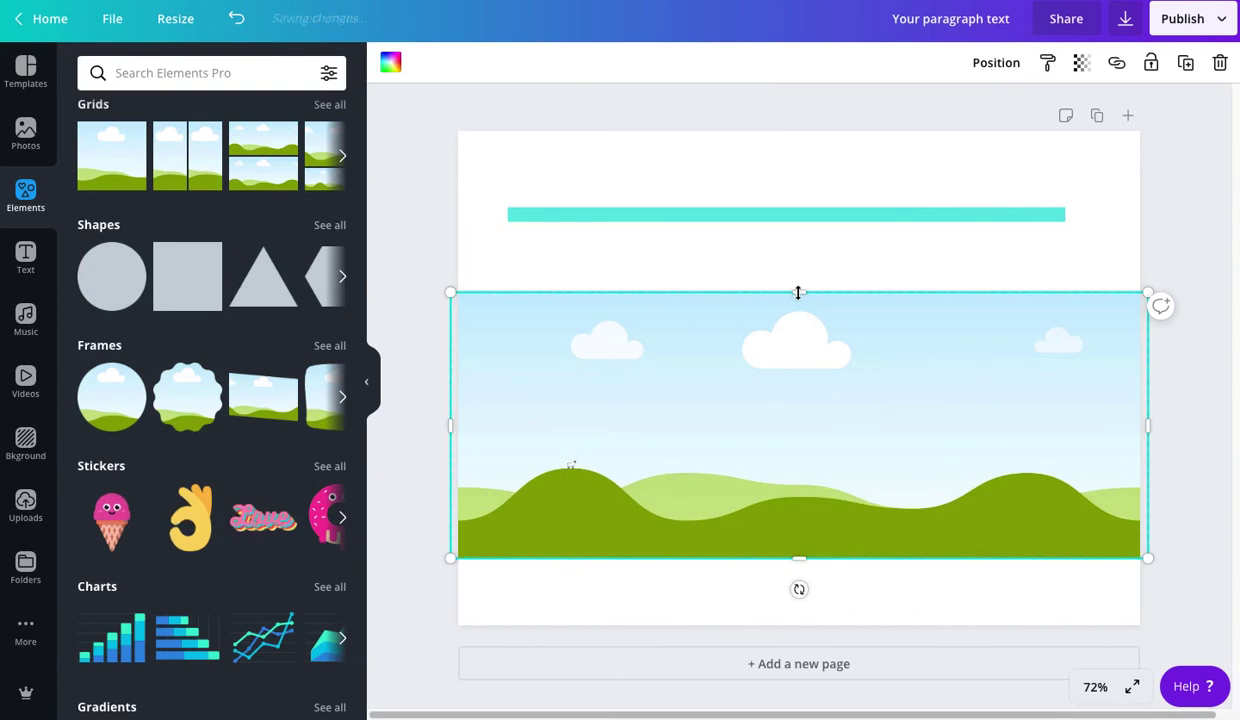
pyautogui.moveTo(786, 427); pyautogui.dragTo(789, 379)
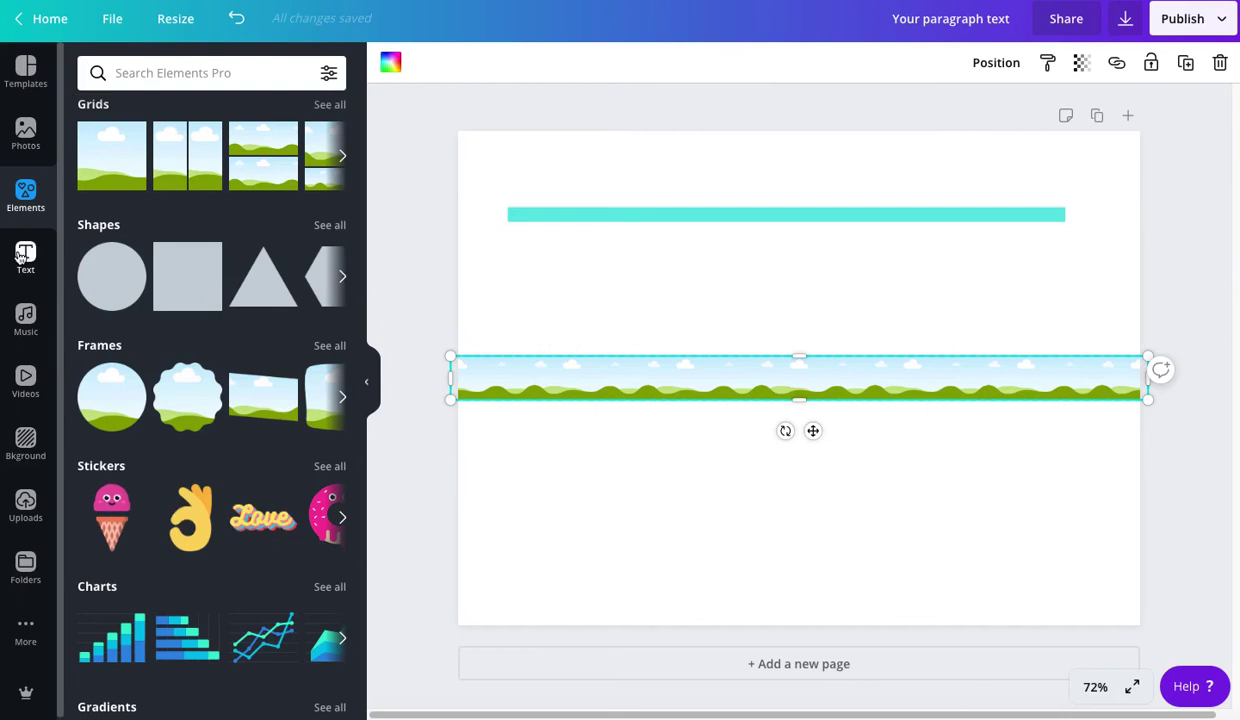
# Step: Try zebra, brick and lake photos in the strip, keep zebra, and flatten it hairline-thin
pyautogui.click(27, 132)
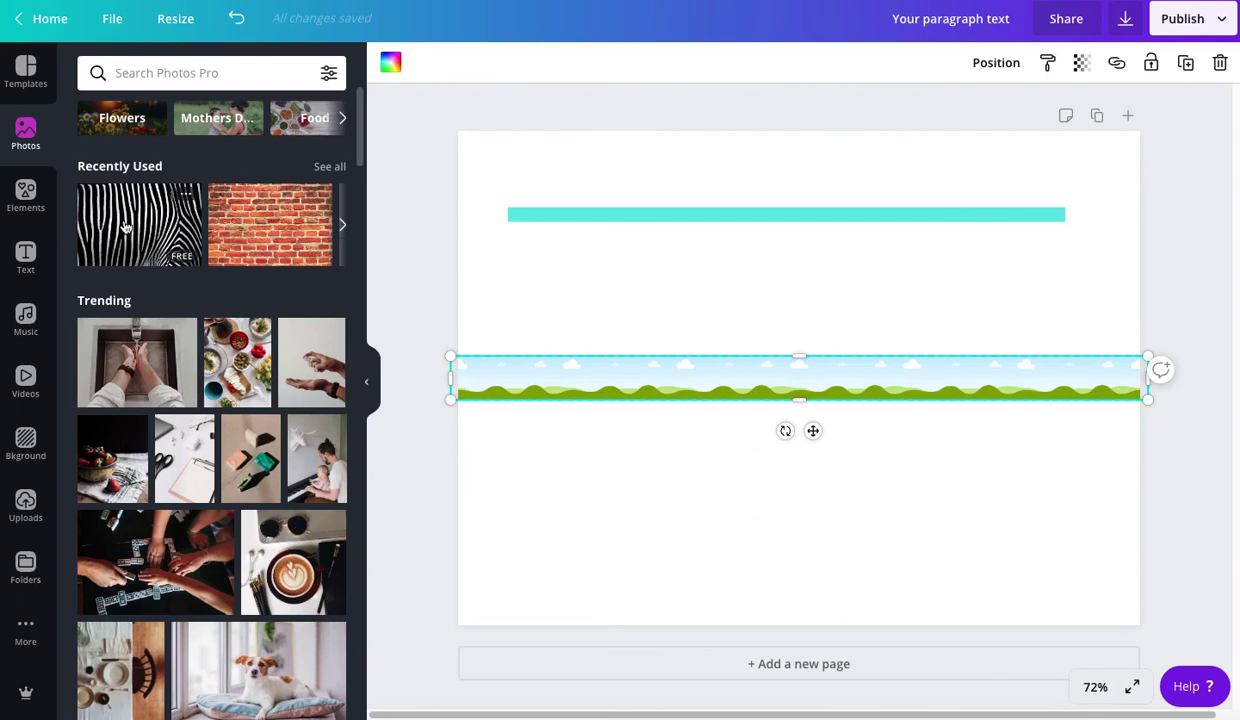
pyautogui.moveTo(125, 227); pyautogui.dragTo(632, 371)
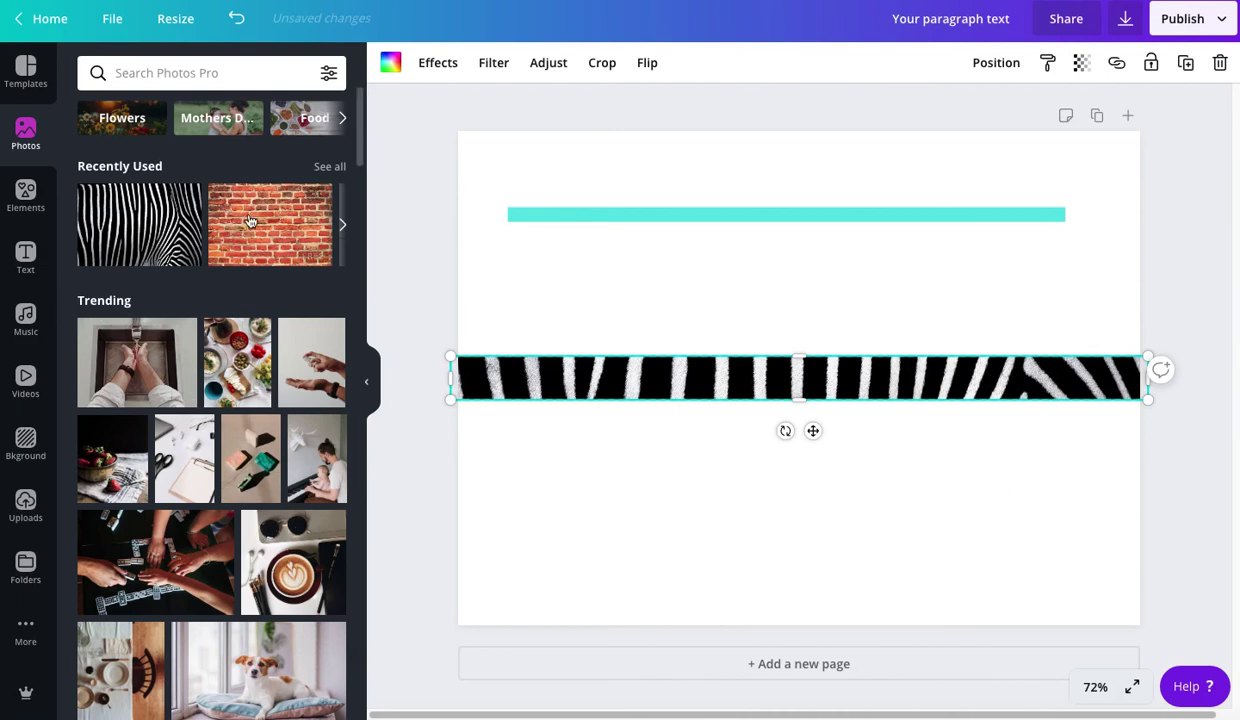
pyautogui.moveTo(290, 235); pyautogui.dragTo(682, 370)
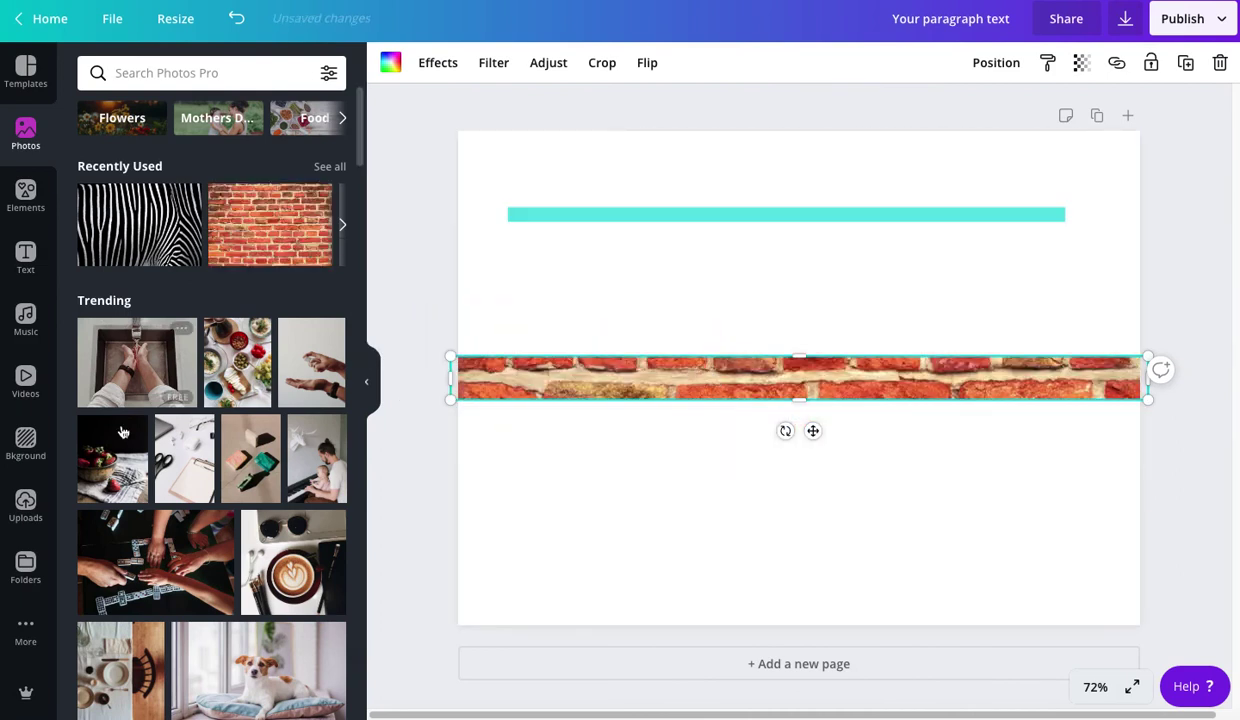
pyautogui.scroll(-2, 150, 480)
pyautogui.scroll(-1, 140, 598)
pyautogui.scroll(-1, 175, 590)
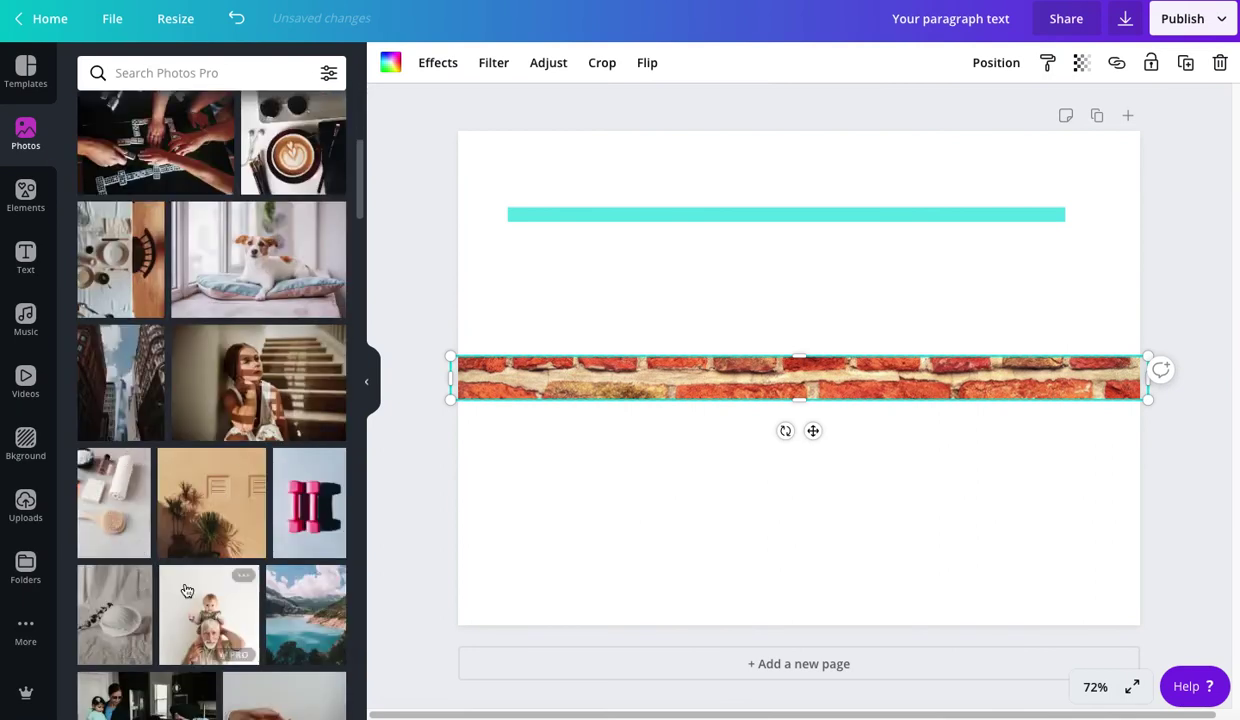
pyautogui.scroll(-1, 195, 580)
pyautogui.moveTo(305, 520); pyautogui.dragTo(531, 376)
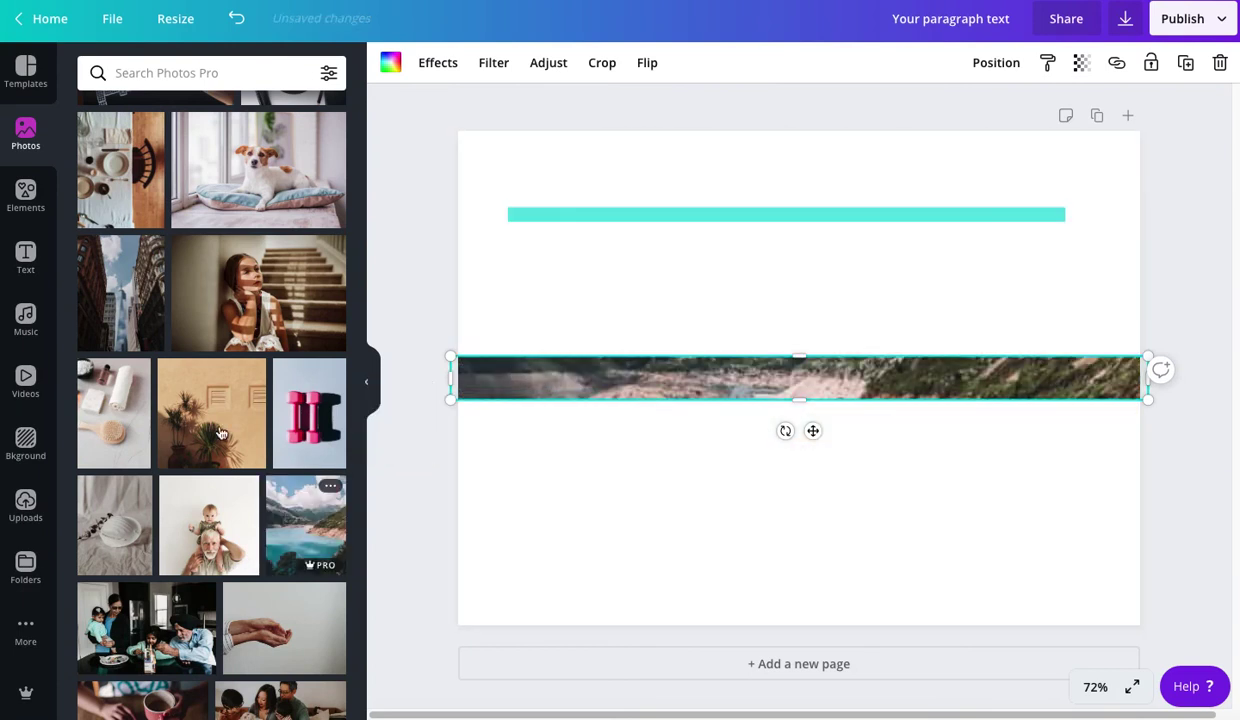
pyautogui.scroll(10, 200, 300)
pyautogui.moveTo(118, 236); pyautogui.dragTo(536, 386)
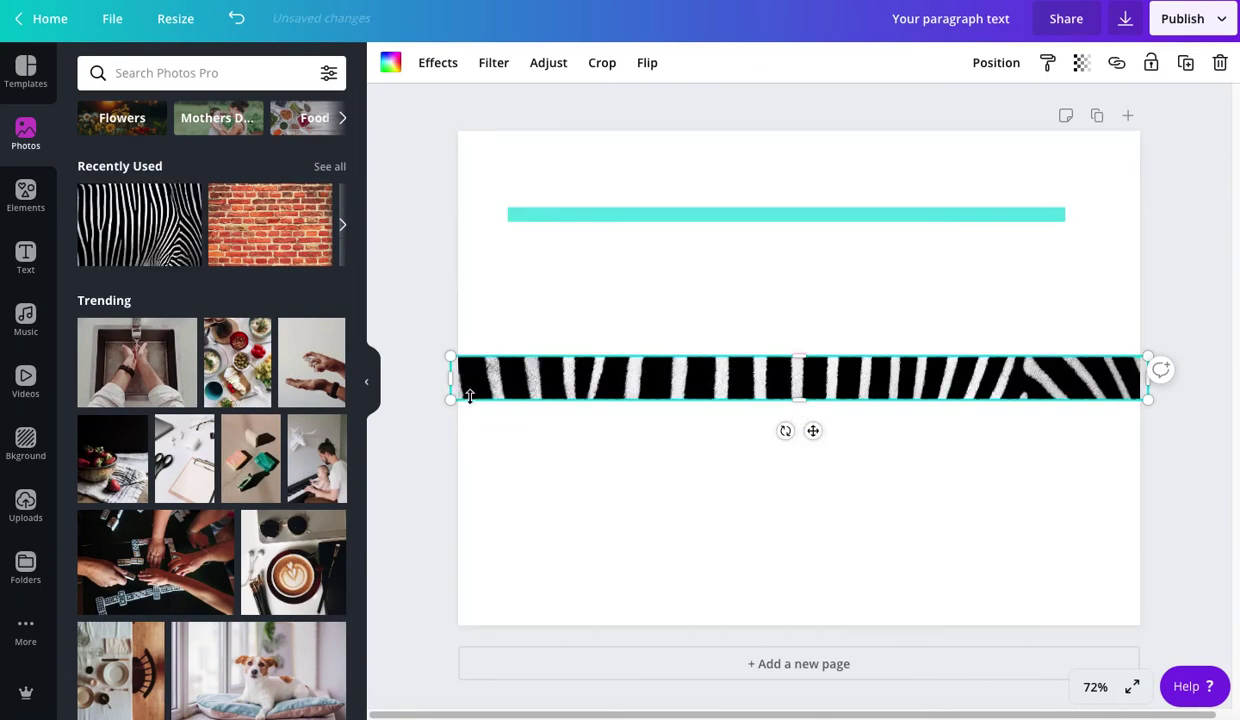
pyautogui.moveTo(450, 400); pyautogui.dragTo(396, 362)
# Step: Move the zebra strip up directly beneath the turquoise bar
pyautogui.click(661, 437)
pyautogui.click(752, 342)
pyautogui.moveTo(752, 342); pyautogui.dragTo(770, 266)
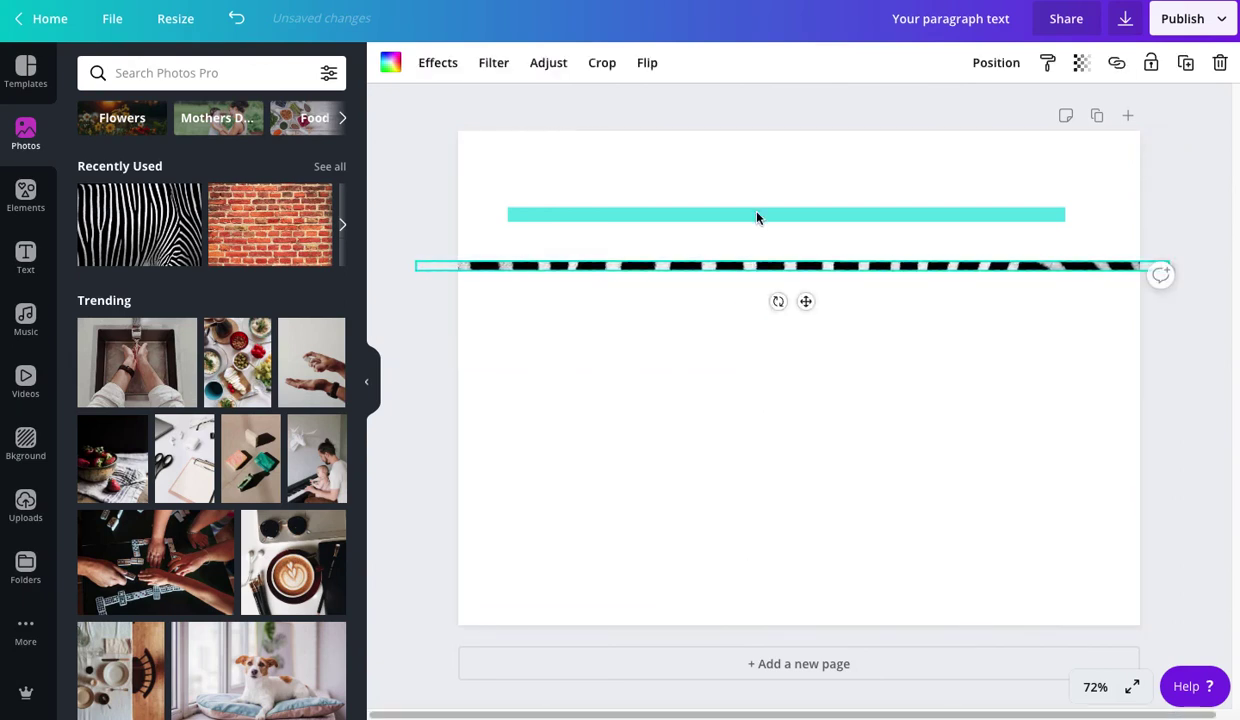
# Step: Stretch the turquoise bar wider to the right and centre it on the page
pyautogui.click(759, 214)
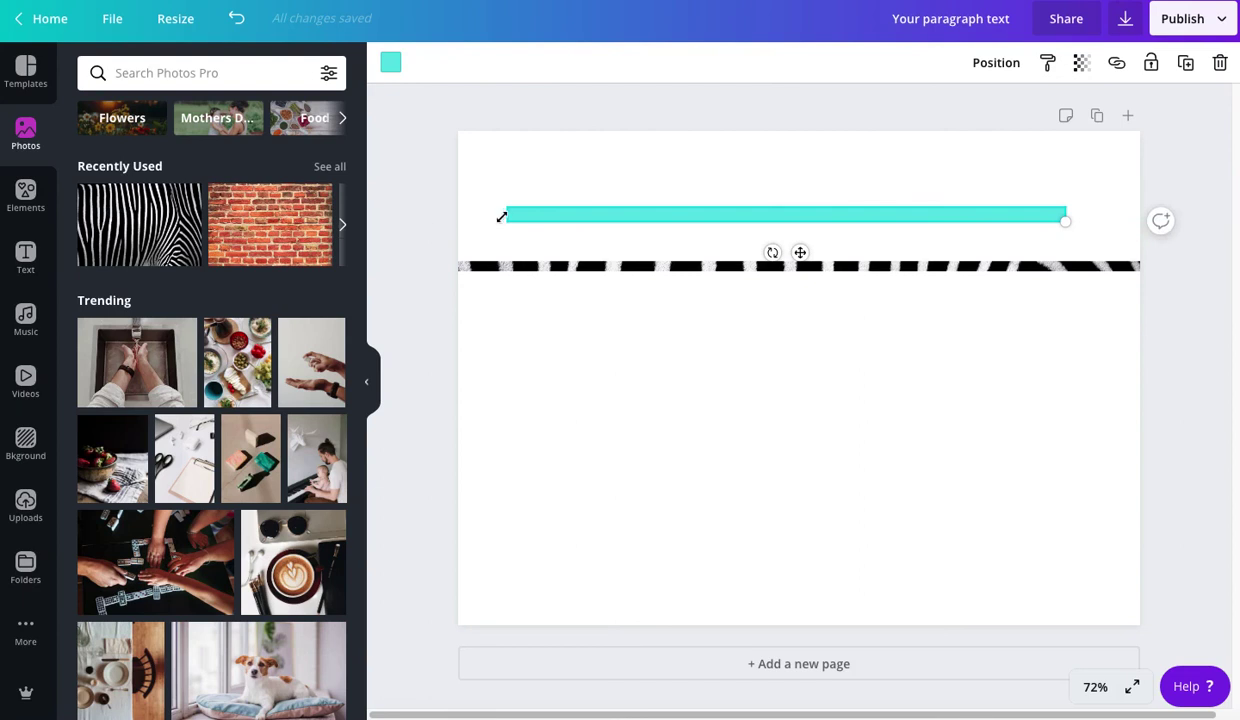
pyautogui.moveTo(1068, 222); pyautogui.dragTo(1166, 218)
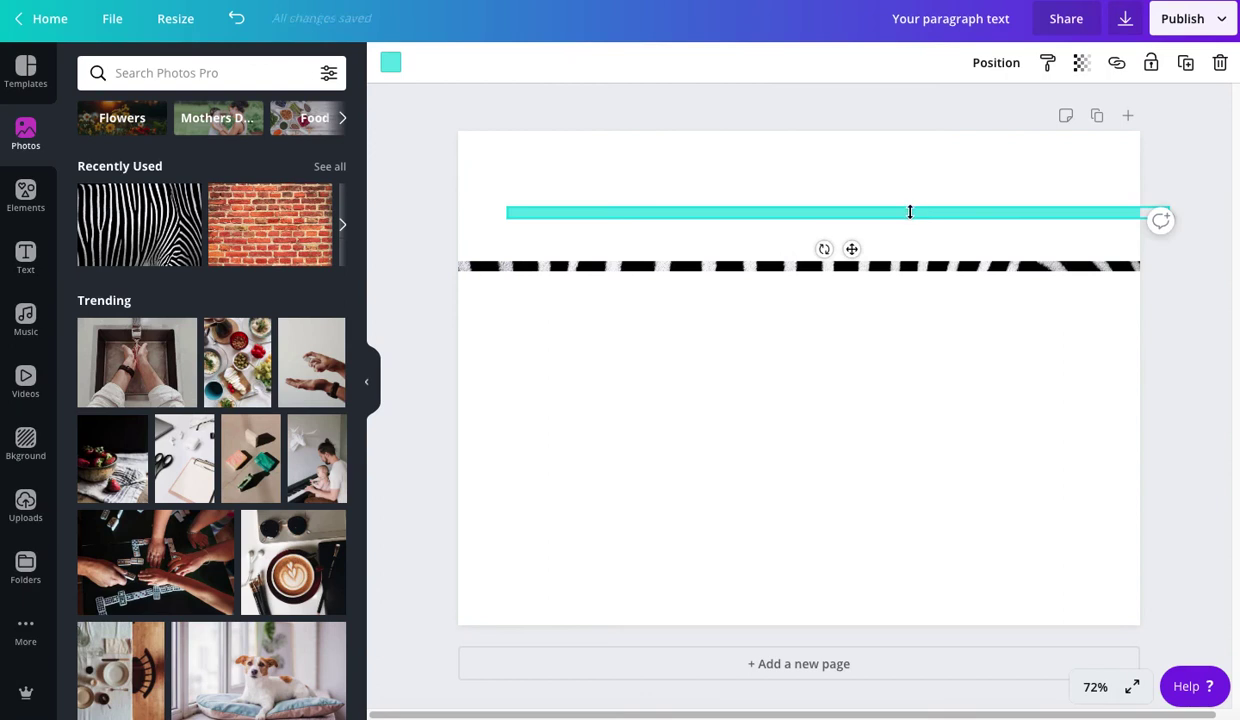
pyautogui.click(801, 265)
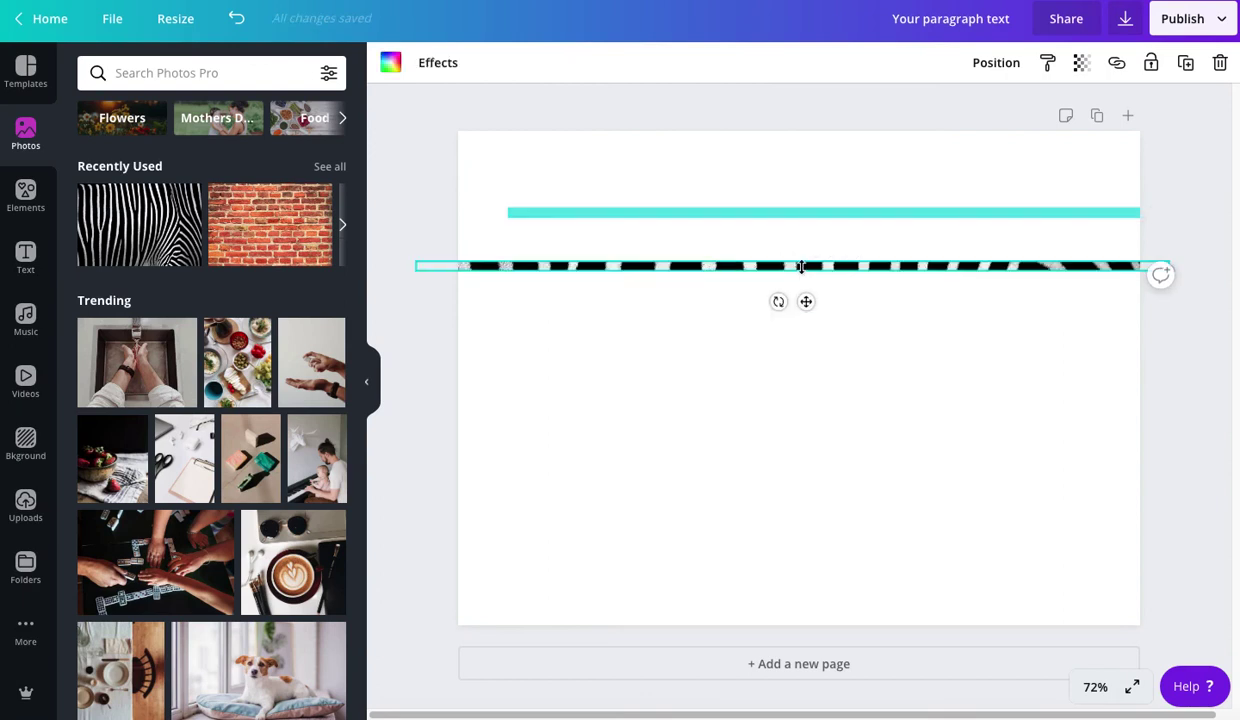
pyautogui.moveTo(761, 210); pyautogui.dragTo(727, 215)
pyautogui.click(664, 262)
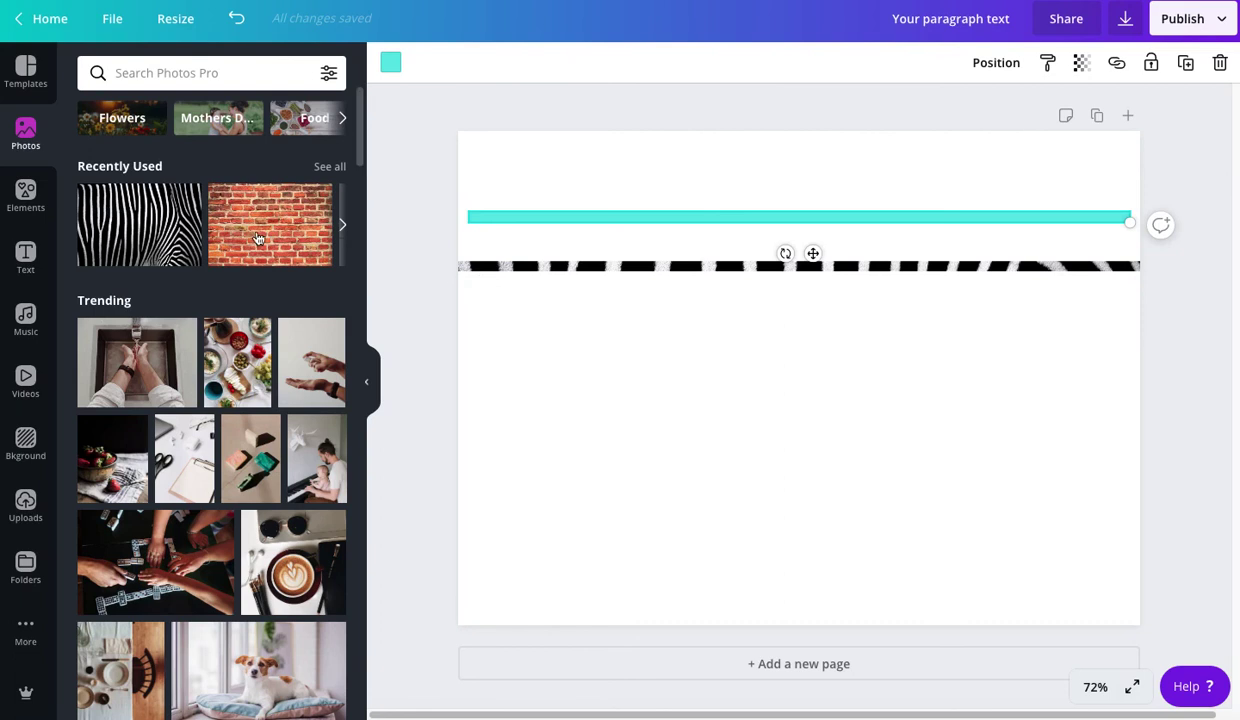
pyautogui.scroll(-10, 180, 550)
pyautogui.scroll(15, 167, 580)
# Step: Search photos for 'flower' and drop the pink flower-field photo into the thin strip
pyautogui.click(214, 73)
pyautogui.write('flower')
pyautogui.press('Return')
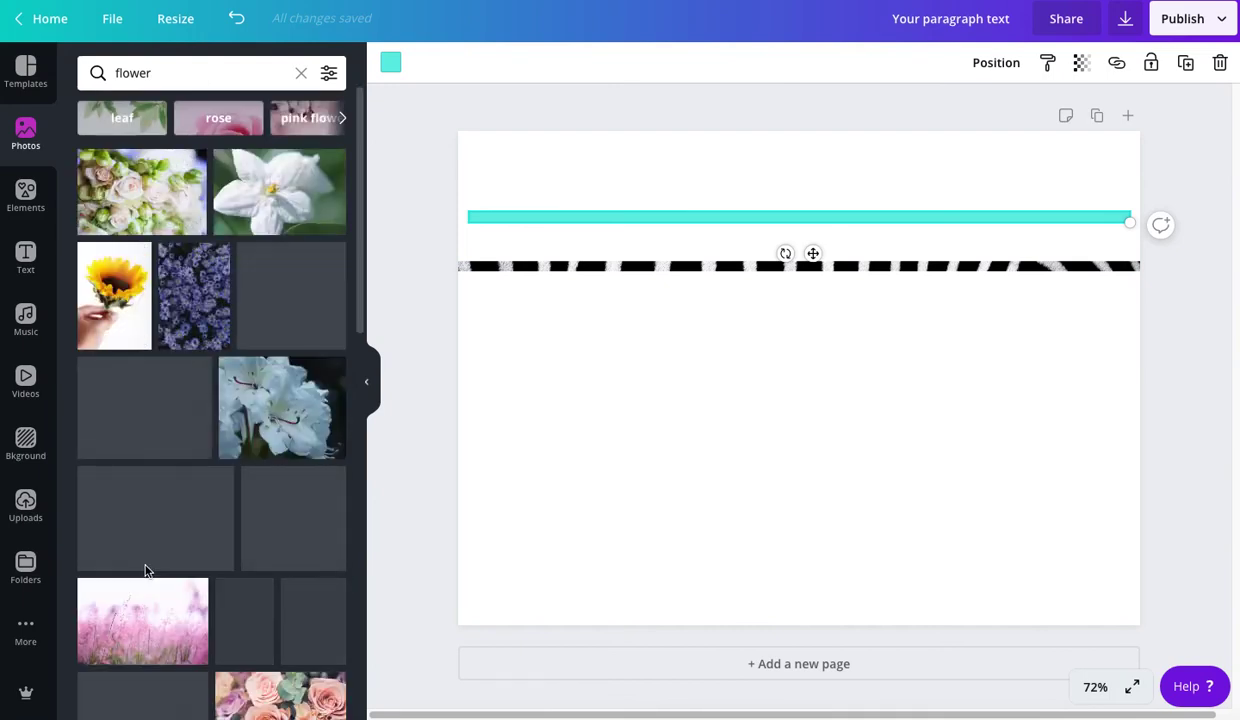
pyautogui.click(141, 636)
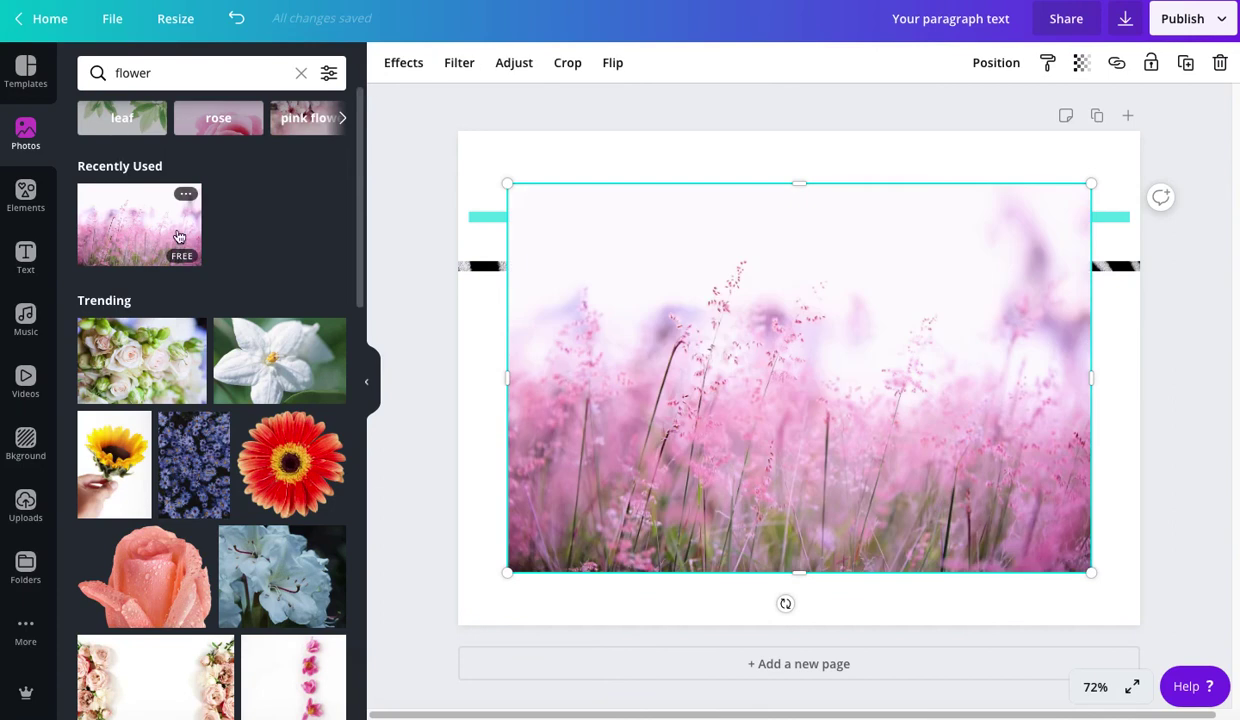
pyautogui.moveTo(700, 284); pyautogui.dragTo(700, 271)
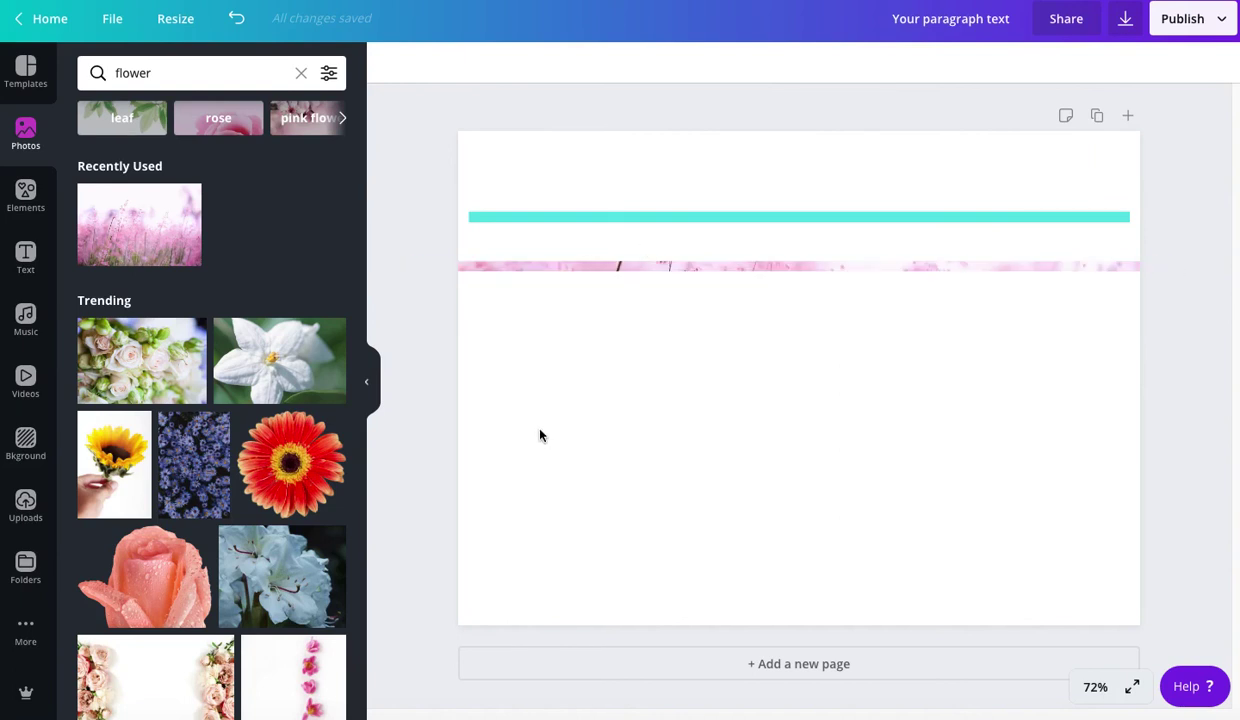
# Step: Add a thin grey bar near the bottom, a 4.6 × 4.6 circle, a line and a text box
pyautogui.press('r')
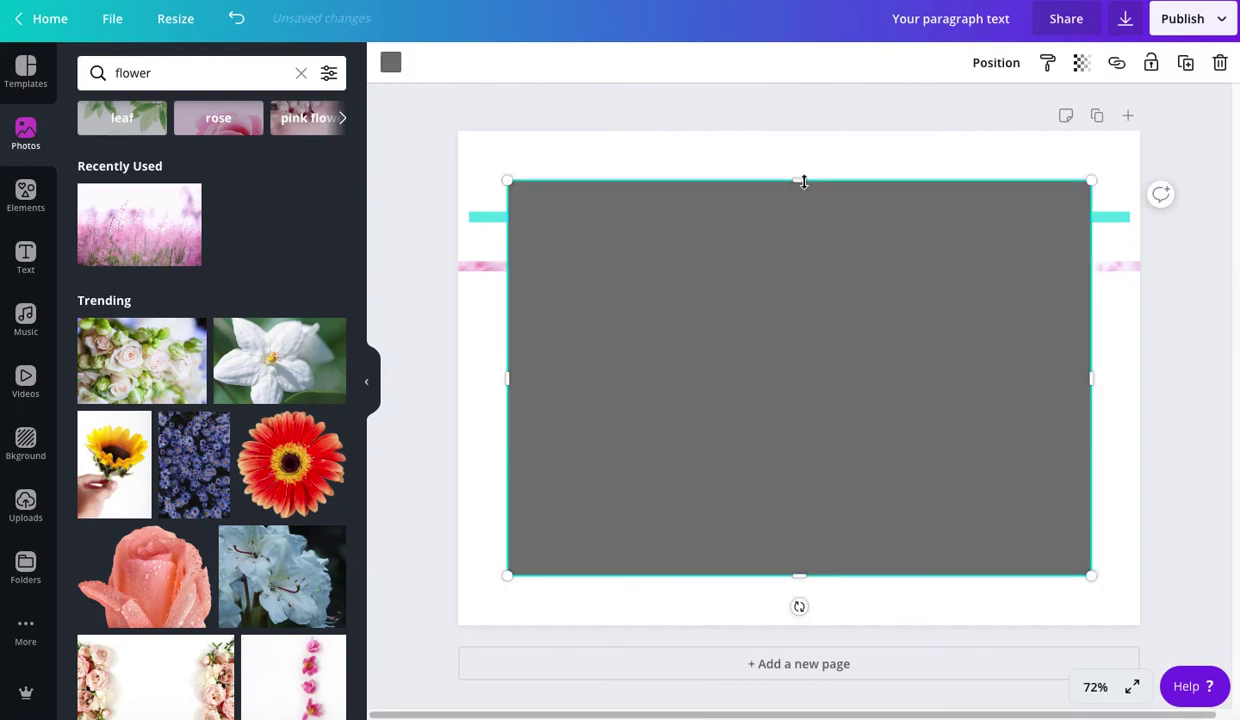
pyautogui.moveTo(803, 181); pyautogui.dragTo(795, 555)
pyautogui.press('c')
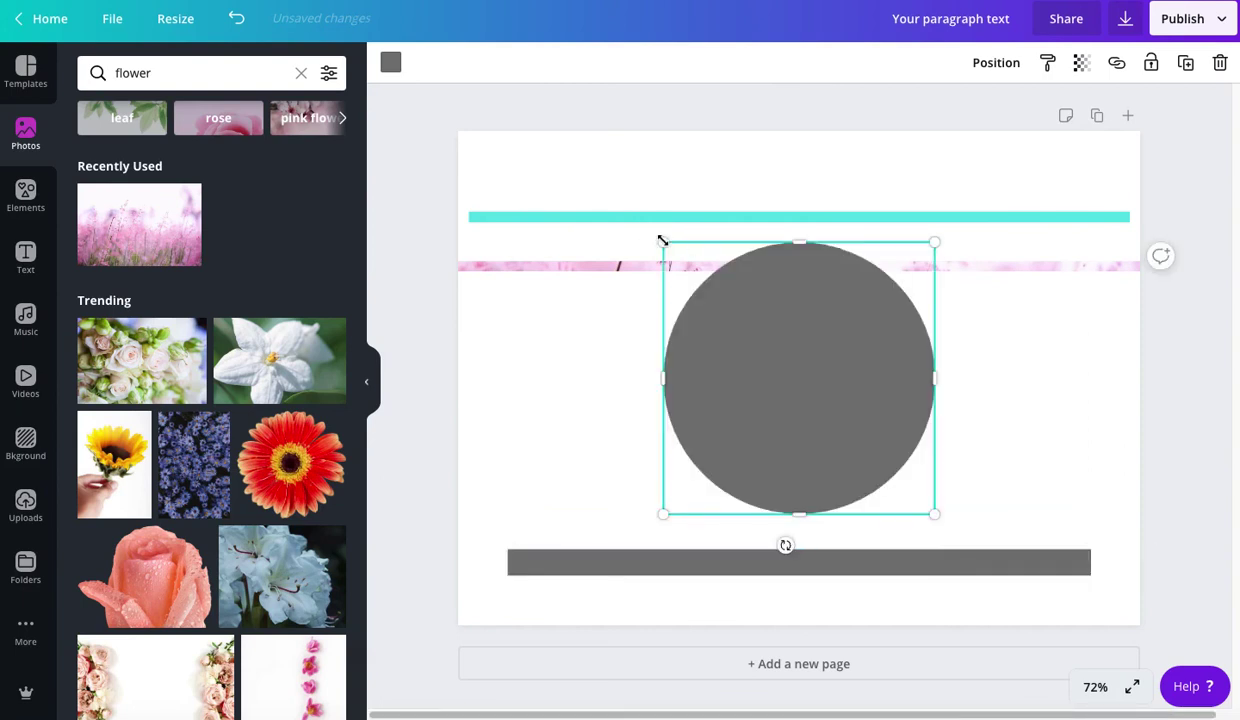
pyautogui.moveTo(662, 240); pyautogui.dragTo(952, 324)
pyautogui.press('l')
pyautogui.click(700, 335)
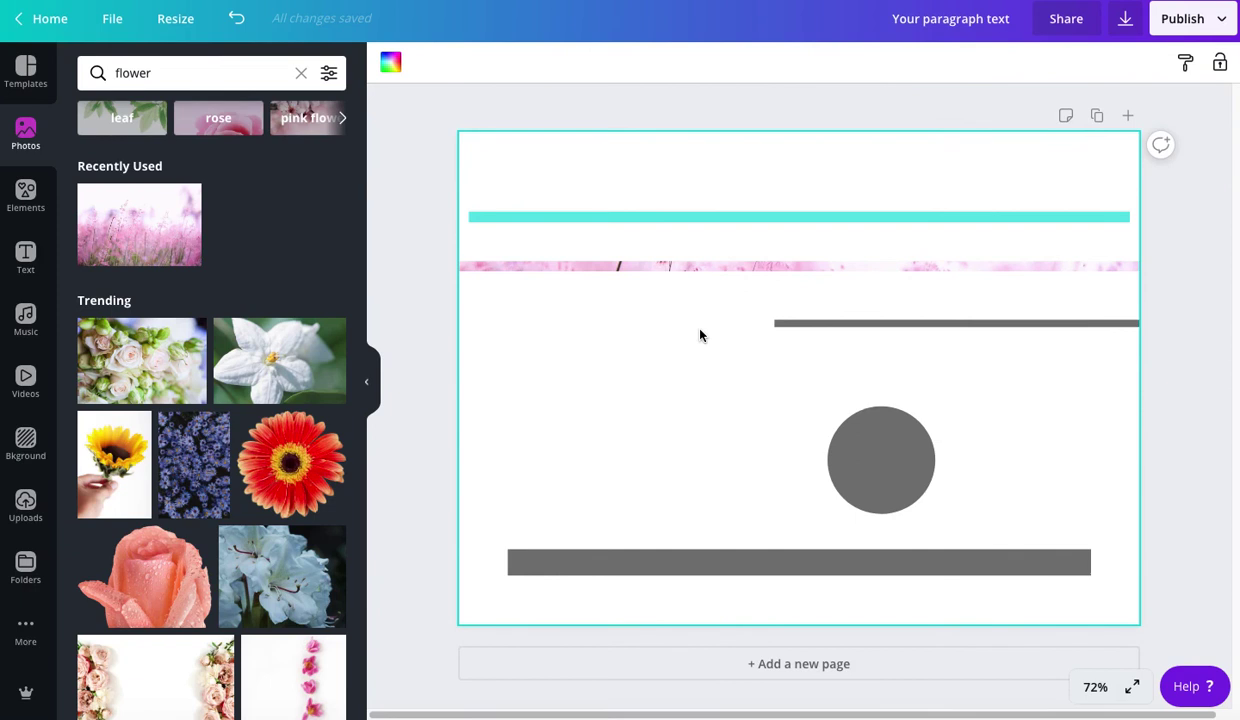
pyautogui.press('t')
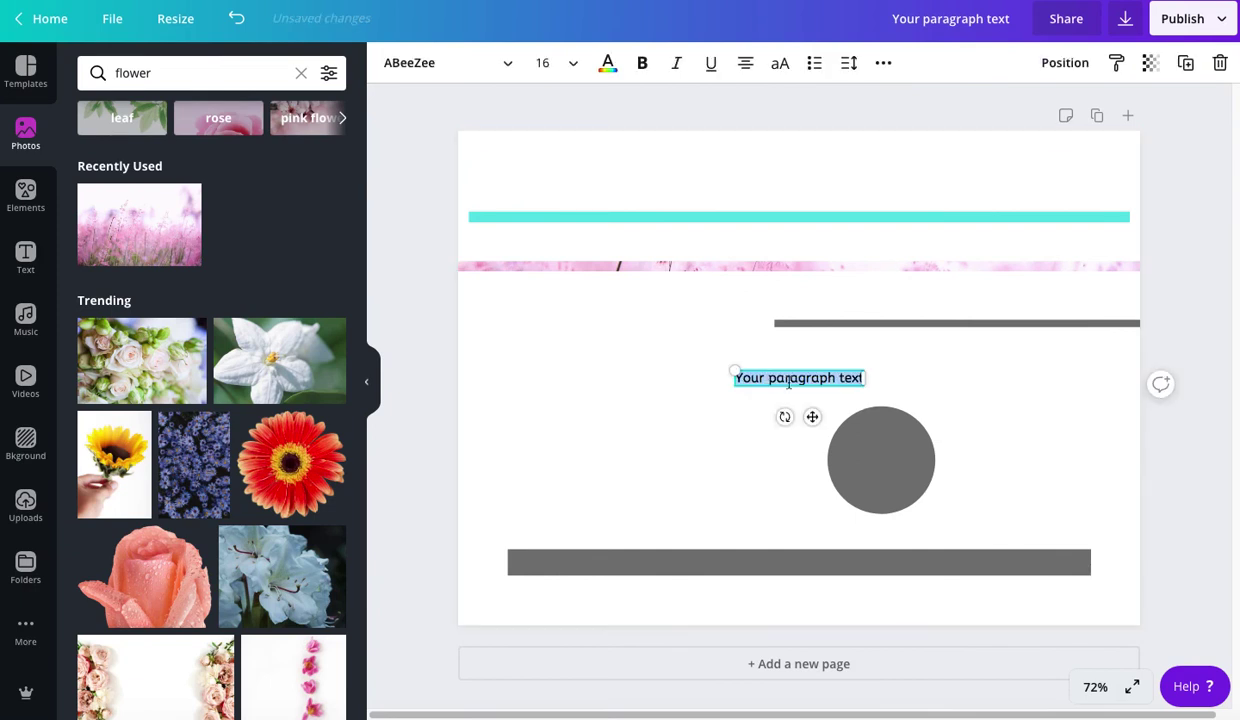